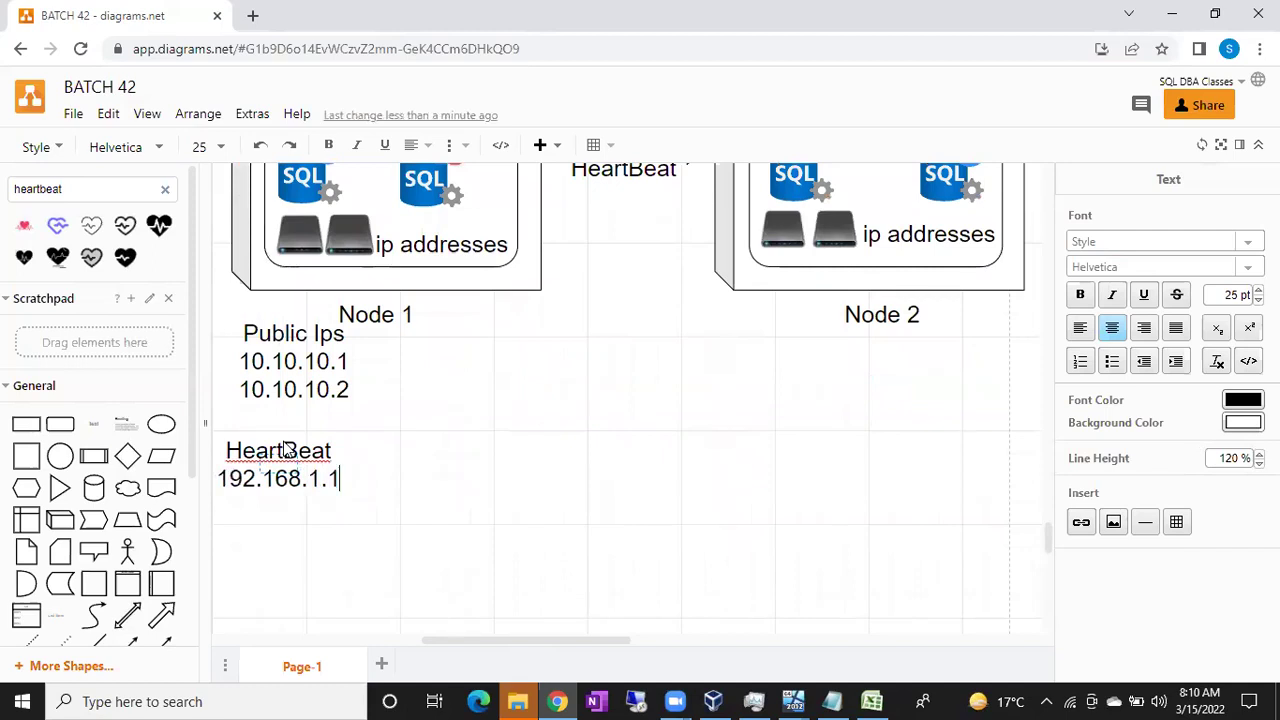
- Add 192.168.1.2 on a new line under 192.168.1.1 in the HeartBeat text below Node 1
{"action": "key", "text": "Return"}
{"action": "type", "text": "19"}
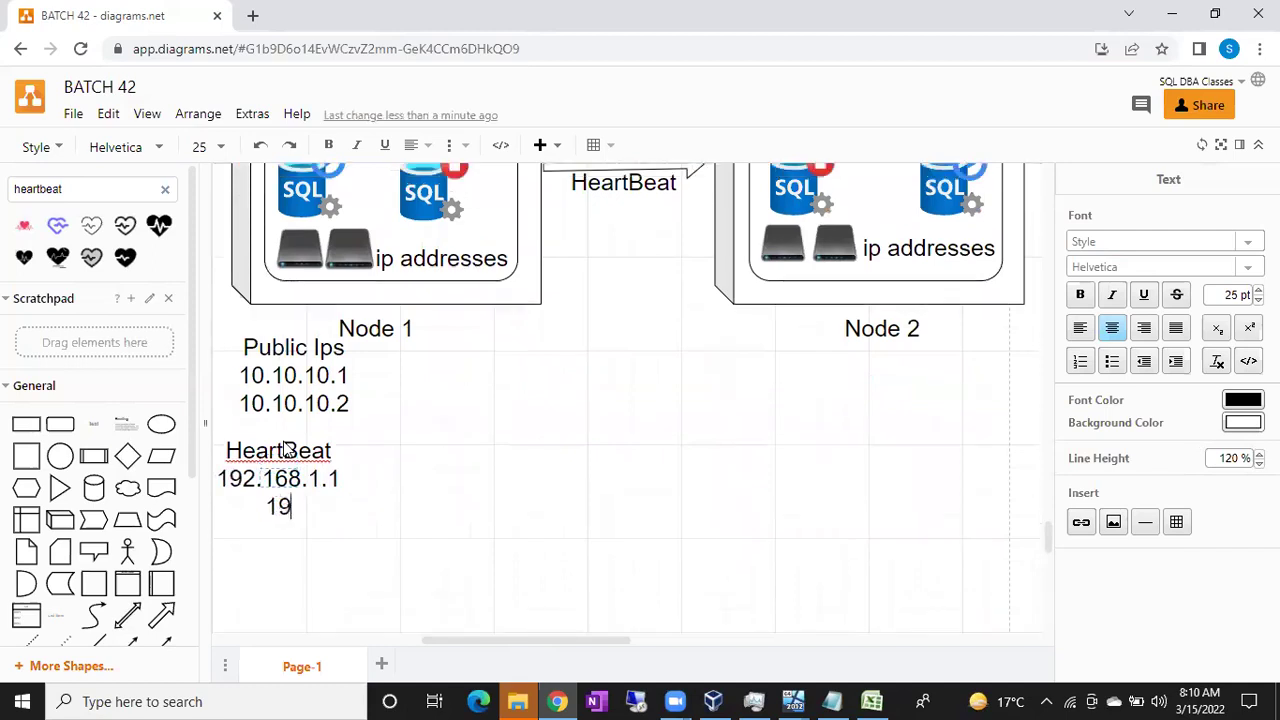
{"action": "type", "text": "2.168.1.2"}
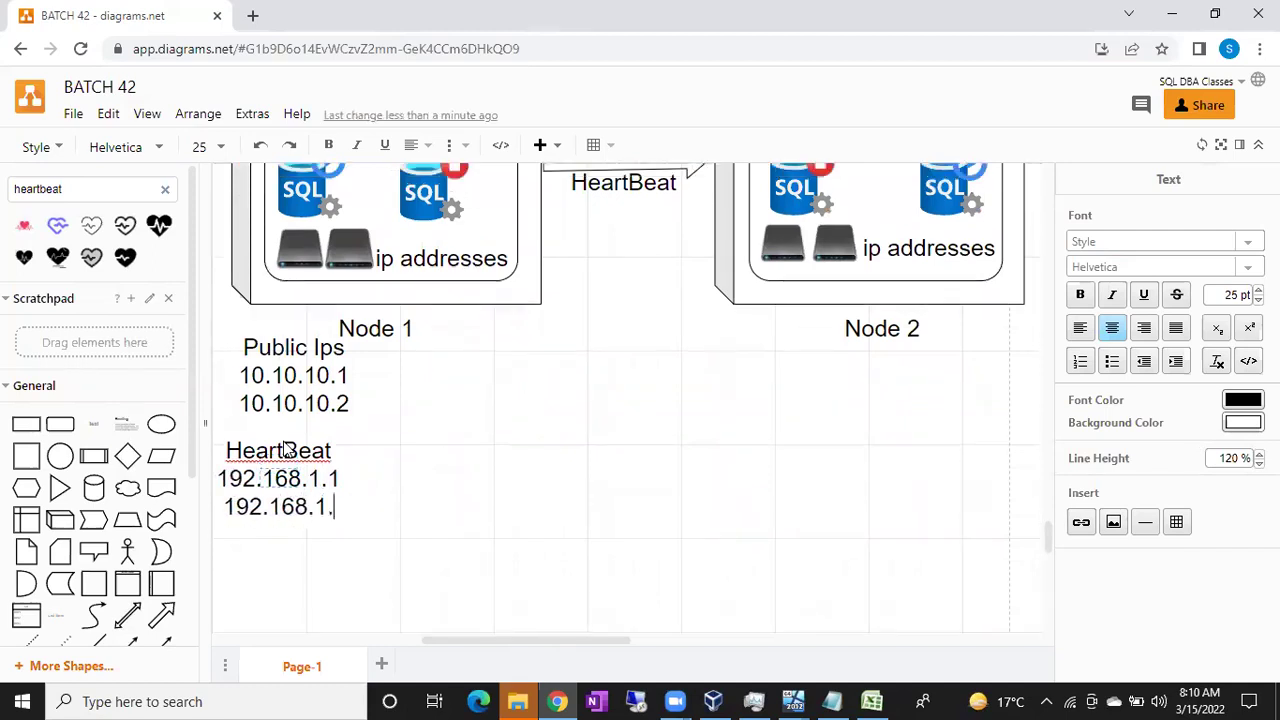
{"action": "left_click", "coordinate": [393, 528]}
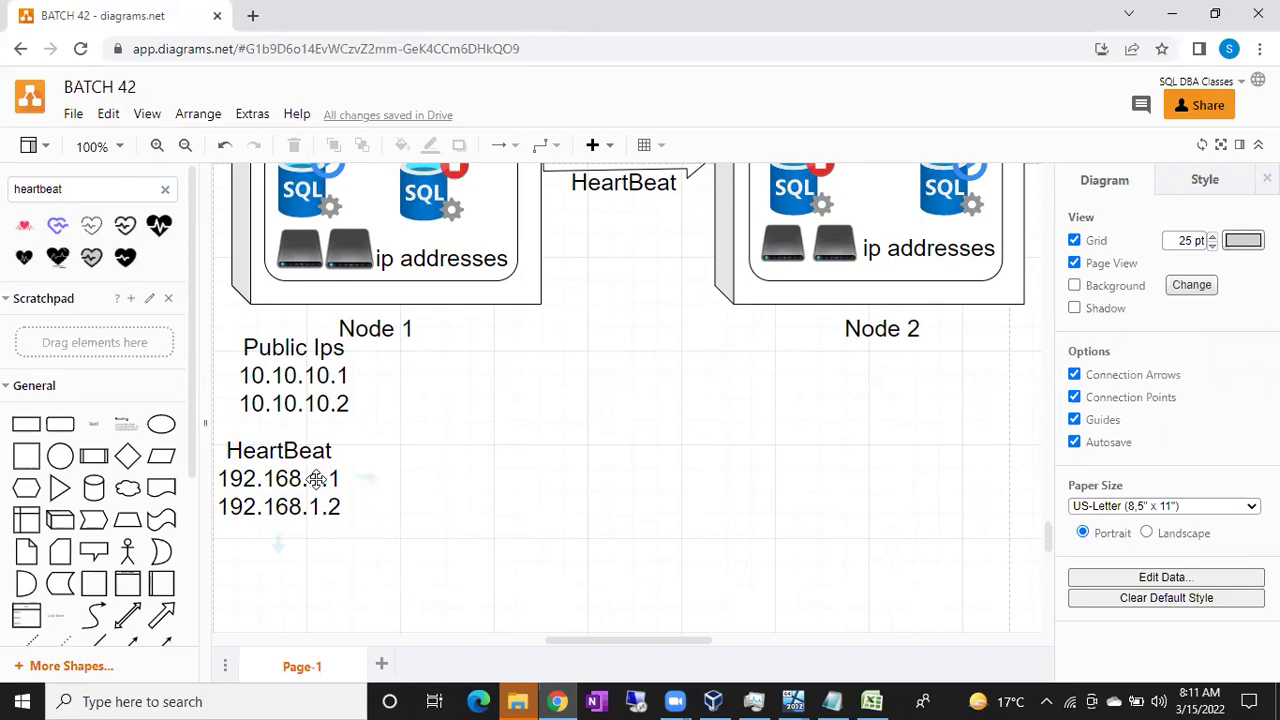
- Switch to the B42NODE1 virtual machine, unlock it with the account password and show its Start screen
{"action": "left_click", "coordinate": [792, 701]}
{"action": "left_click", "coordinate": [832, 640]}
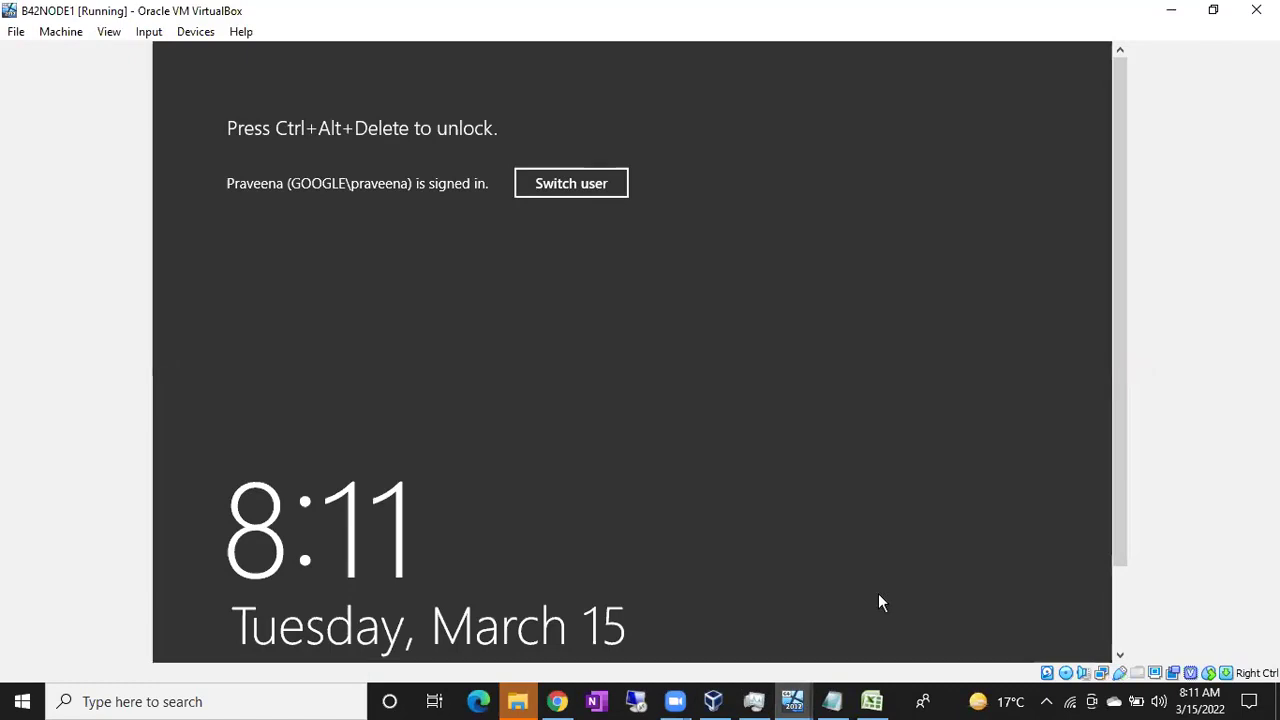
{"action": "key", "text": "ctrl+alt+Delete"}
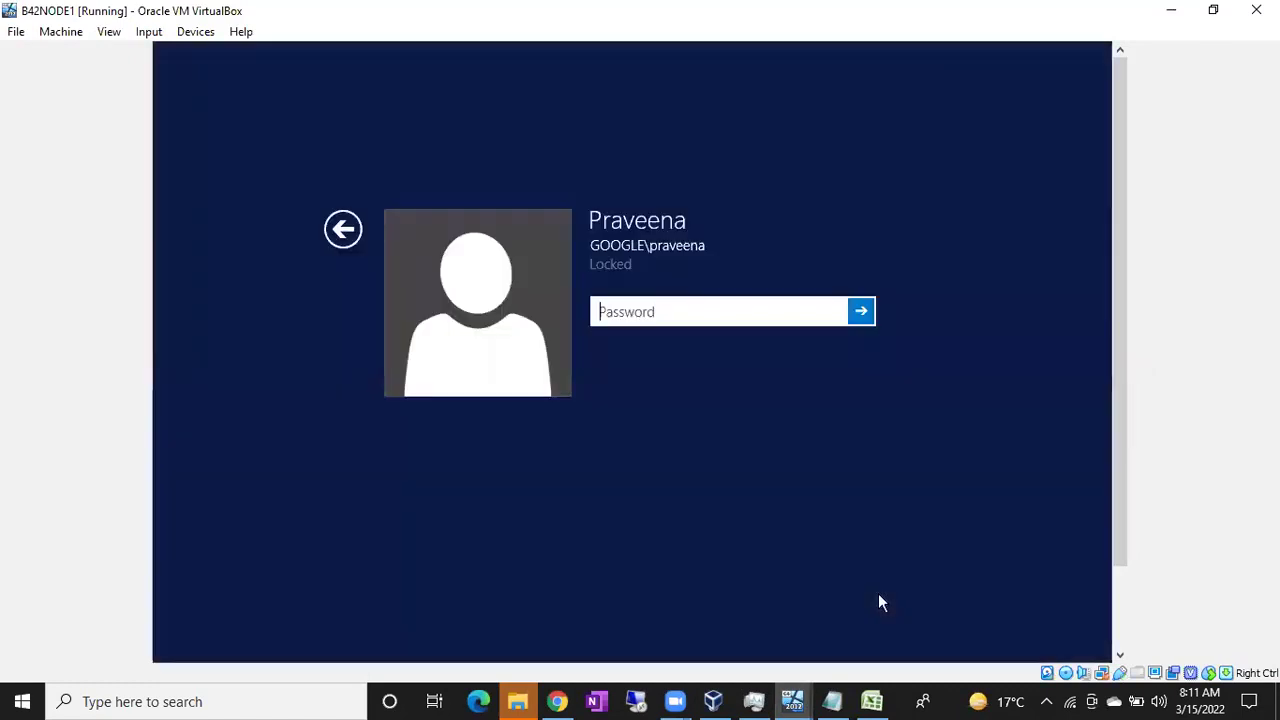
{"action": "type", "text": "•••••••••••"}
{"action": "key", "text": "Return"}
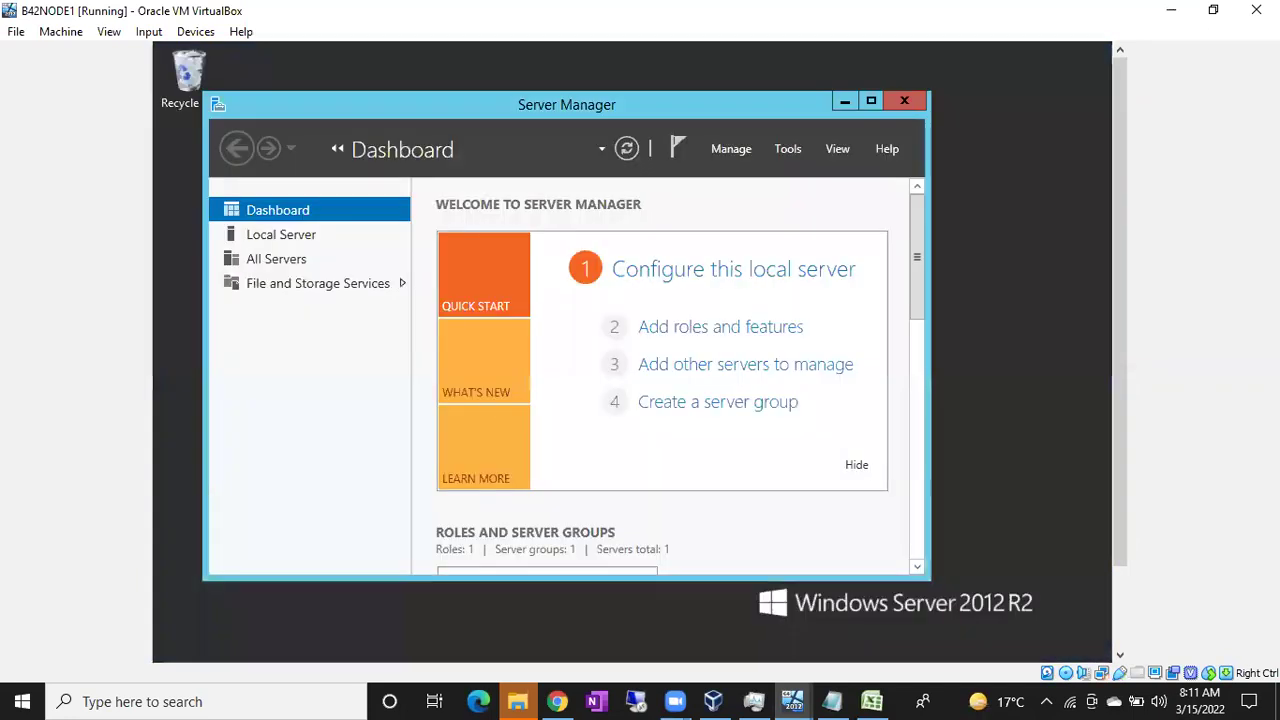
{"action": "key", "text": "super"}
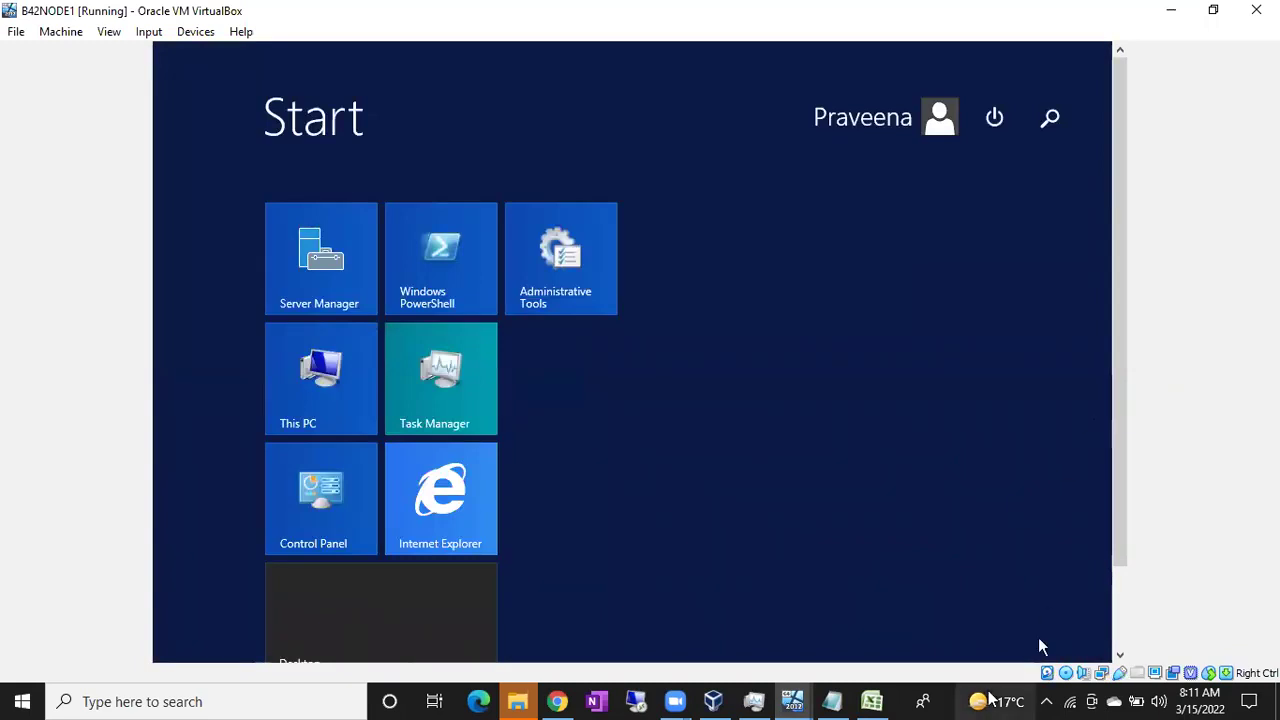
- In VirtualBox Manager, check the network adapter settings of the B42NODE1 machine and close them without changes
{"action": "left_click", "coordinate": [713, 701]}
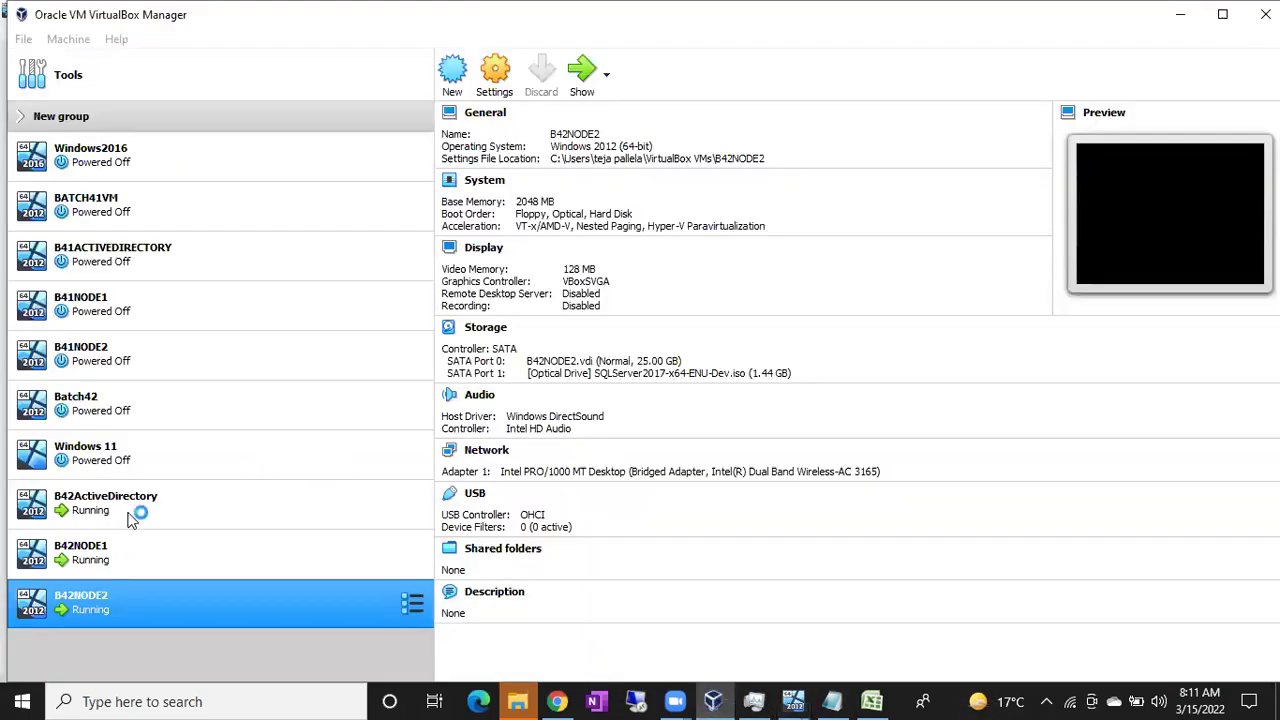
{"action": "left_click", "coordinate": [113, 548]}
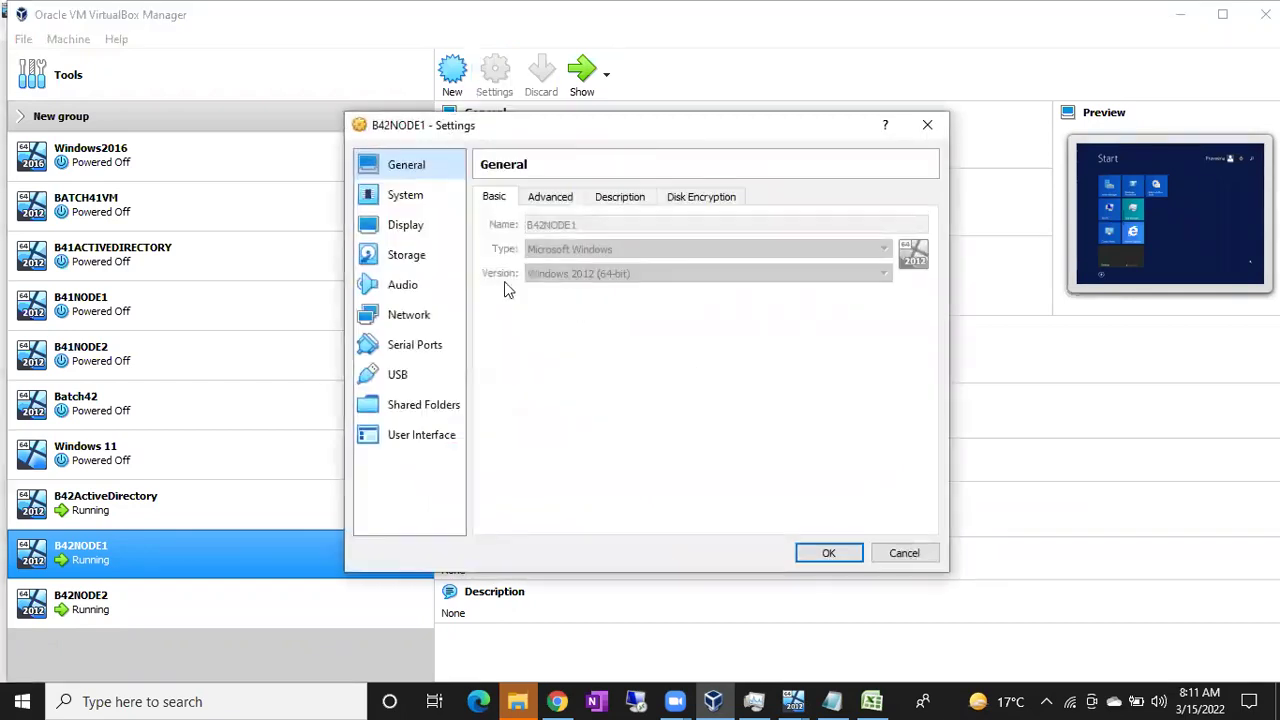
{"action": "left_click", "coordinate": [407, 316]}
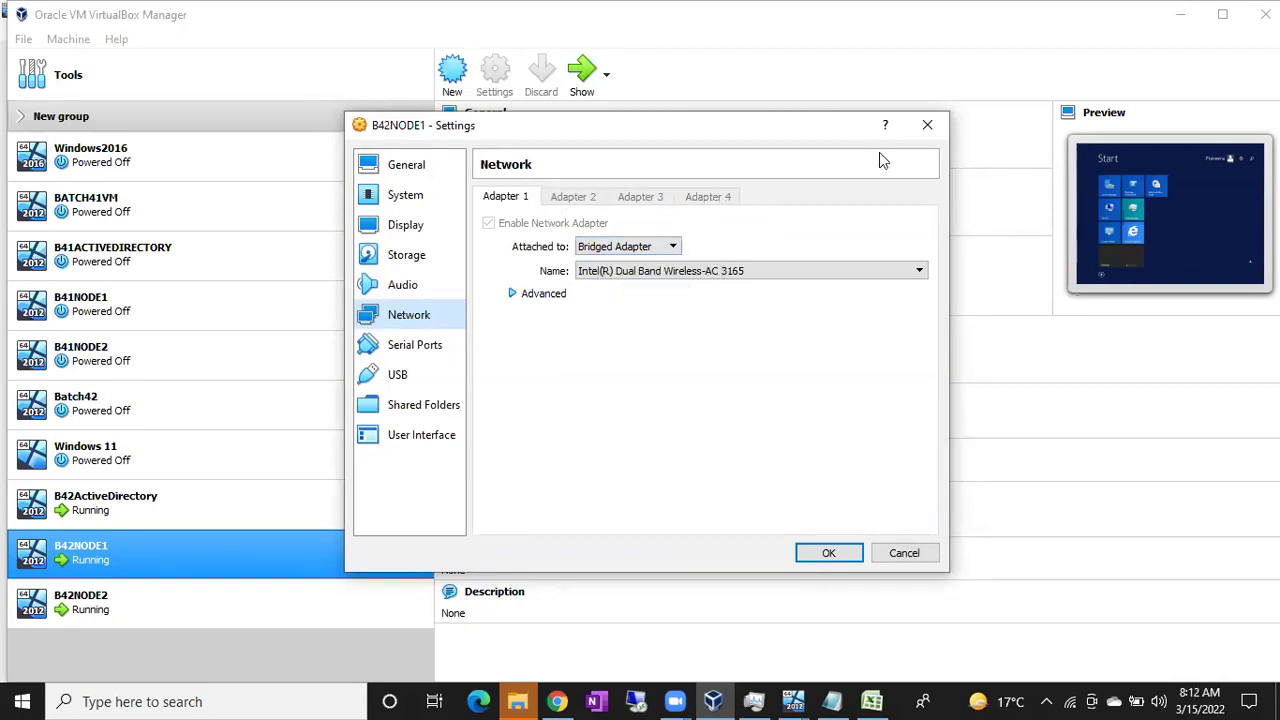
{"action": "left_click", "coordinate": [927, 127]}
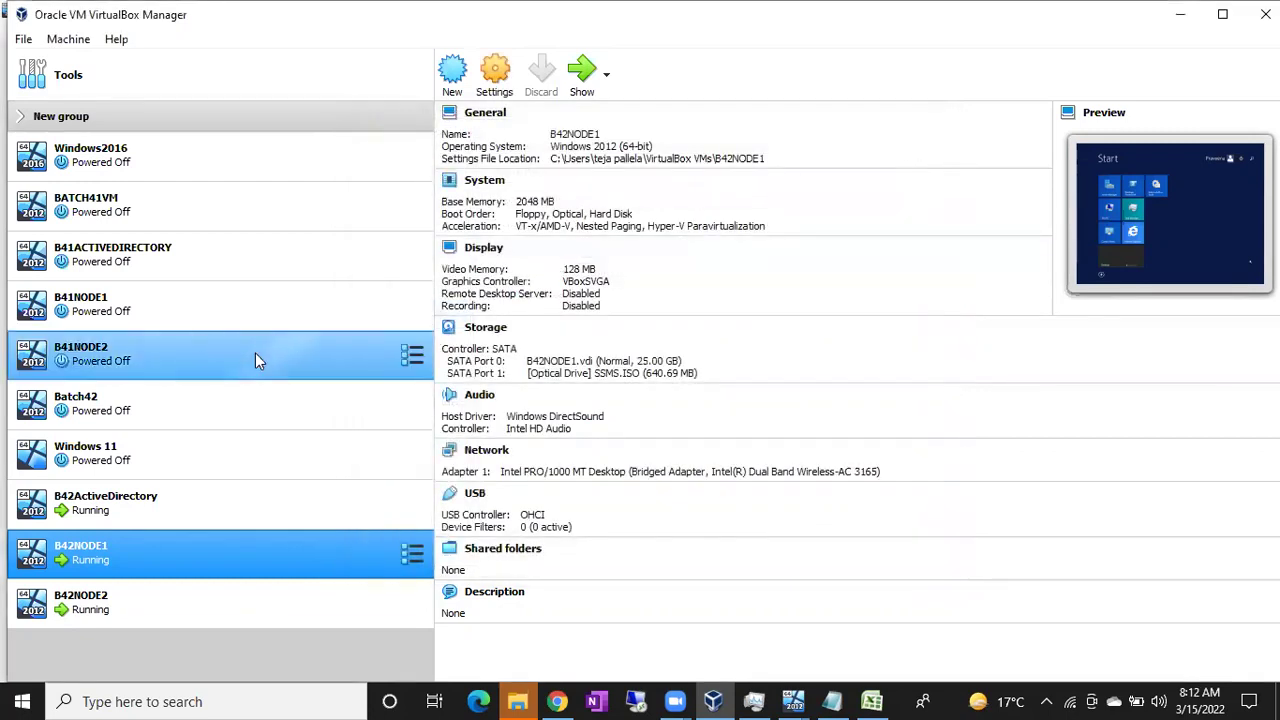
- Check the Adapter 2 network settings of the B41ACTIVEDIRECTORY machine and close them without changes
{"action": "left_click", "coordinate": [191, 257]}
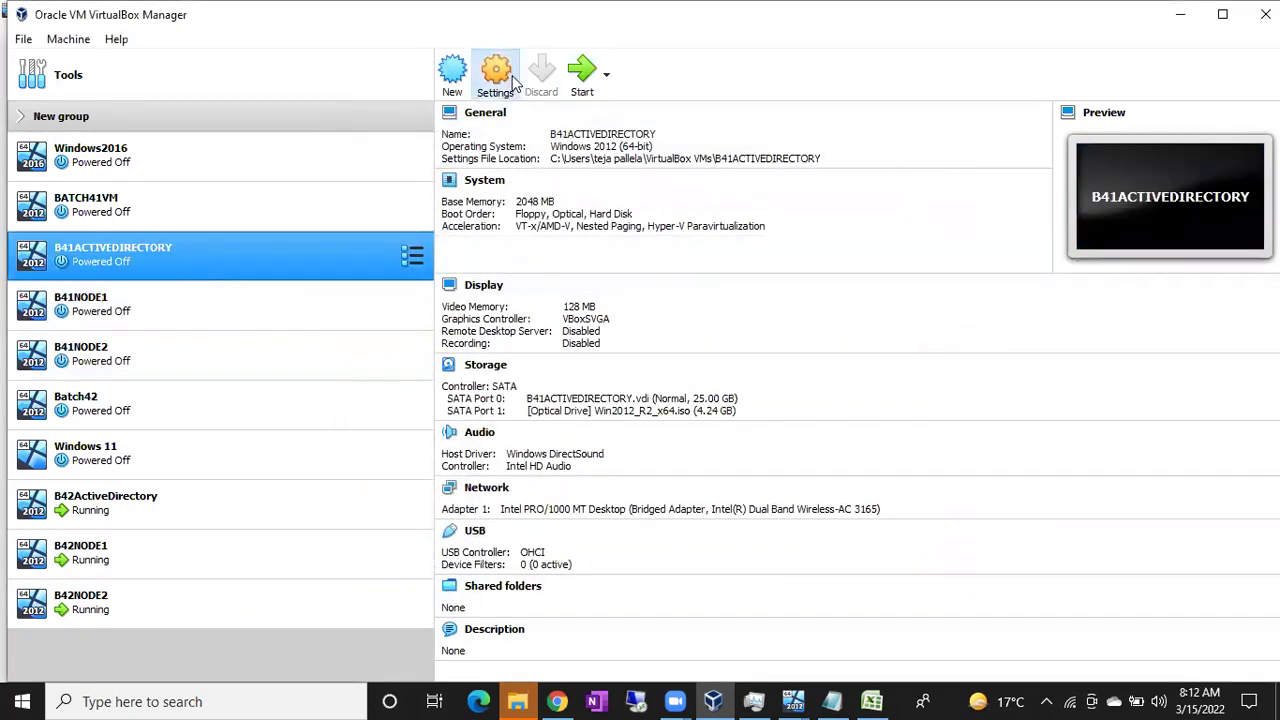
{"action": "left_click", "coordinate": [410, 316]}
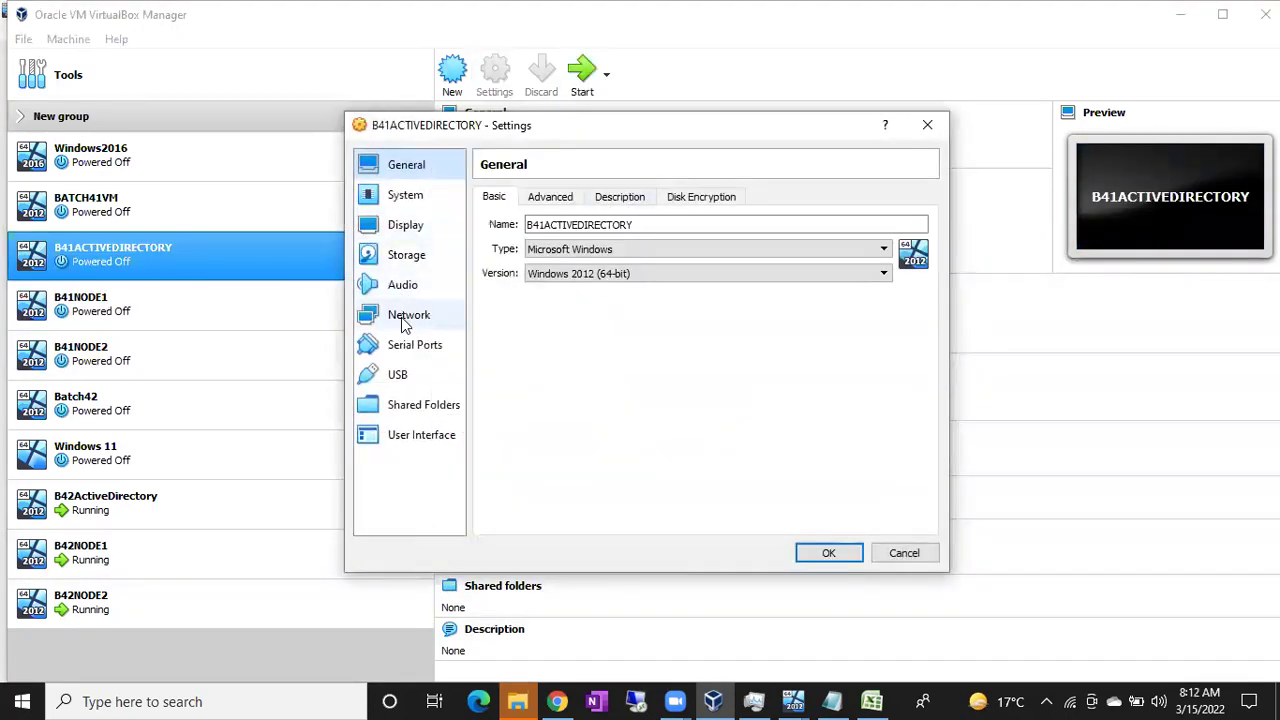
{"action": "left_click", "coordinate": [575, 199]}
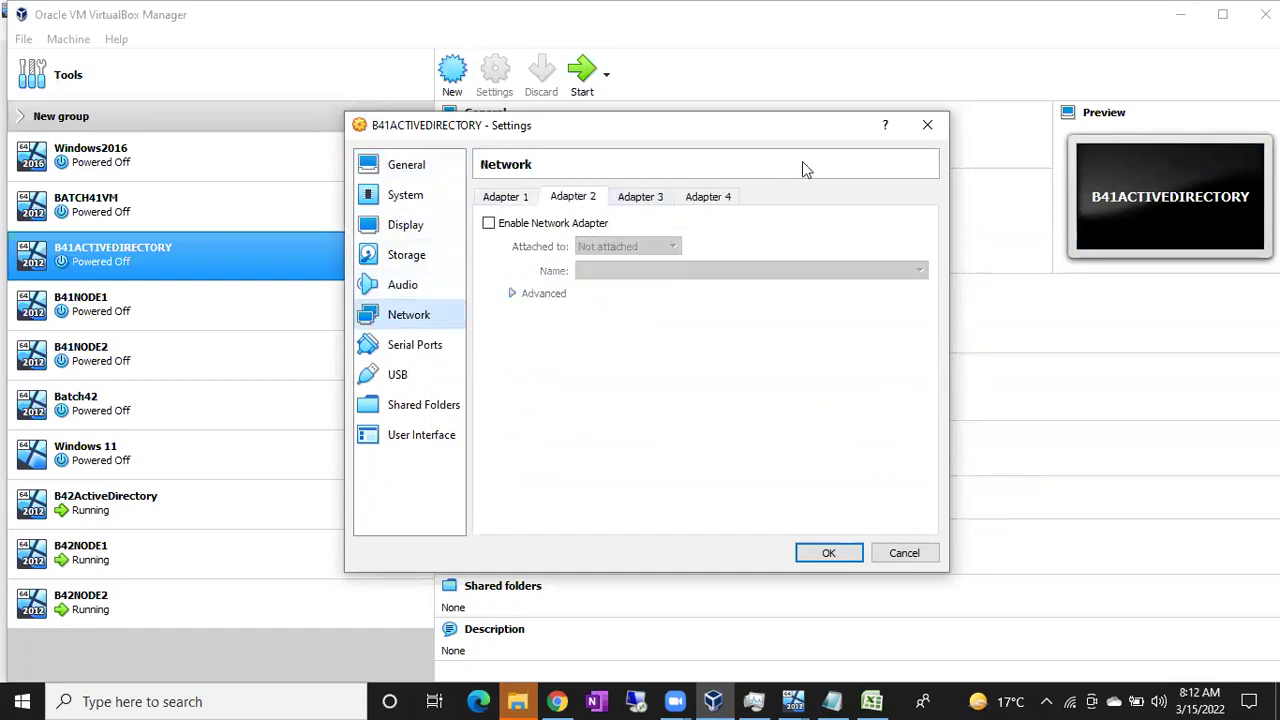
{"action": "left_click", "coordinate": [927, 125]}
- Check how Adapter 2 is configured in the B41NODE1 machine's network settings and close them without changes
{"action": "left_click", "coordinate": [188, 306]}
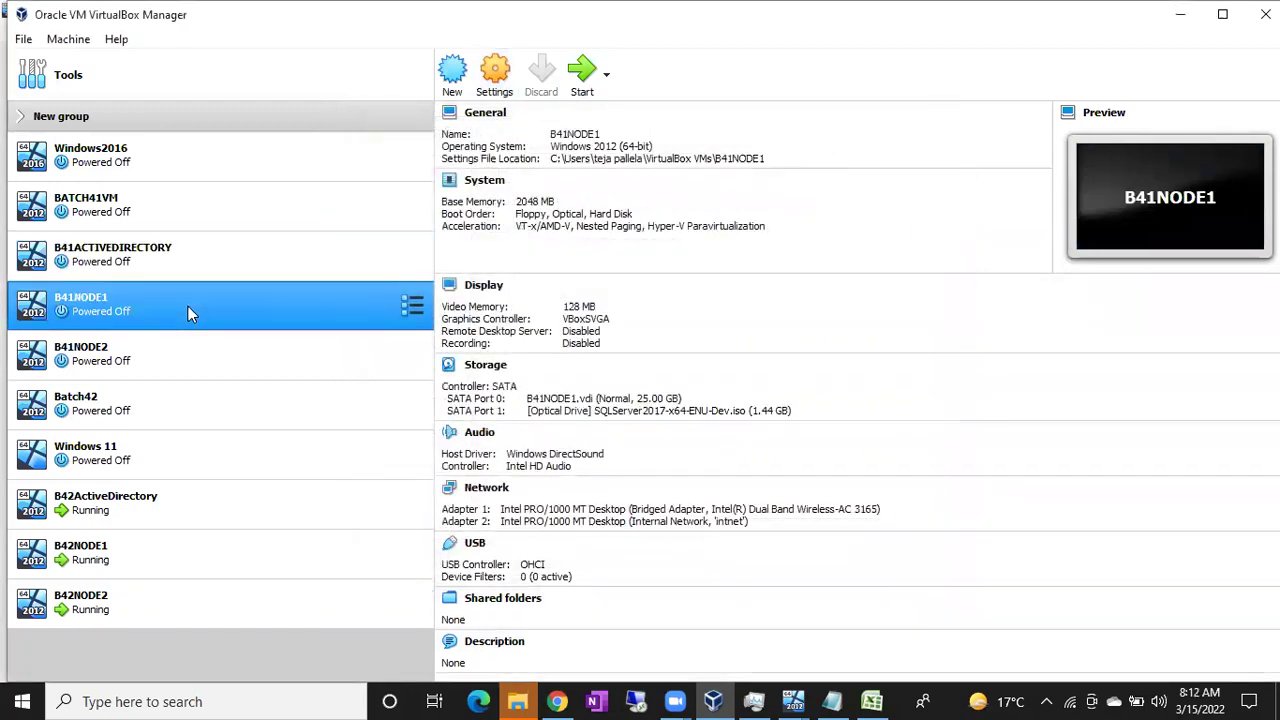
{"action": "left_click", "coordinate": [494, 72]}
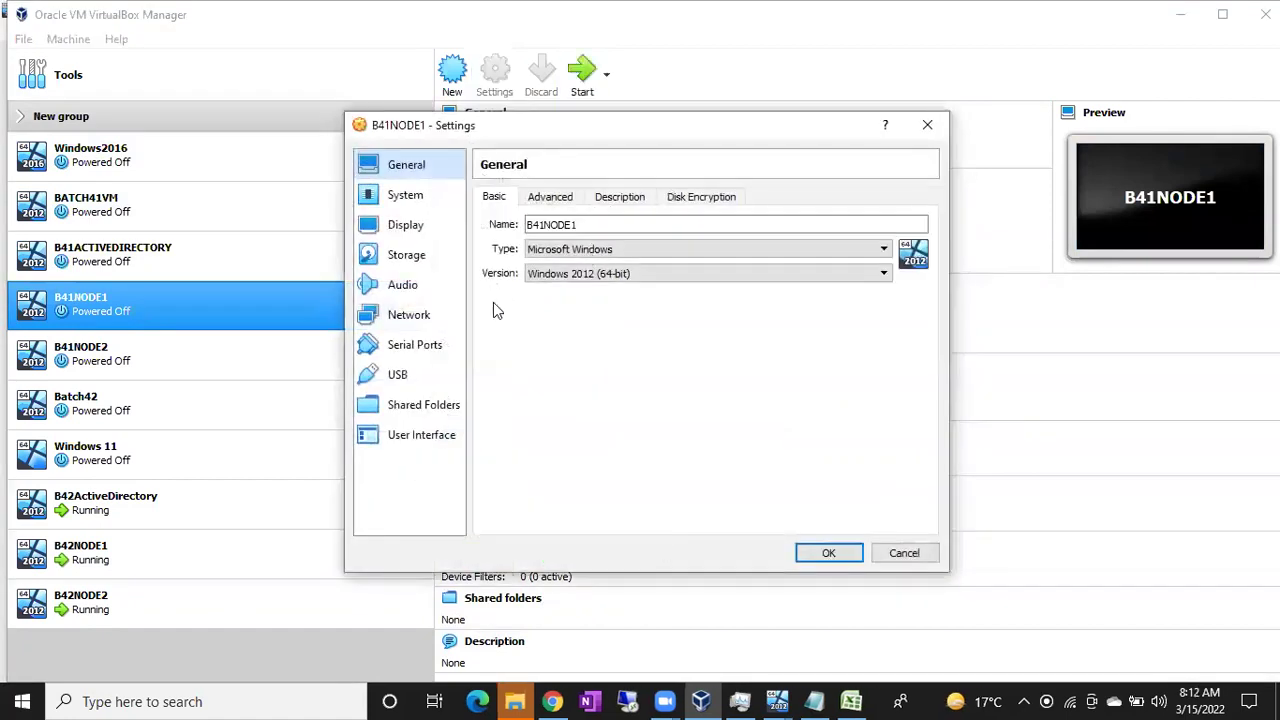
{"action": "left_click", "coordinate": [410, 316]}
{"action": "left_click", "coordinate": [573, 200]}
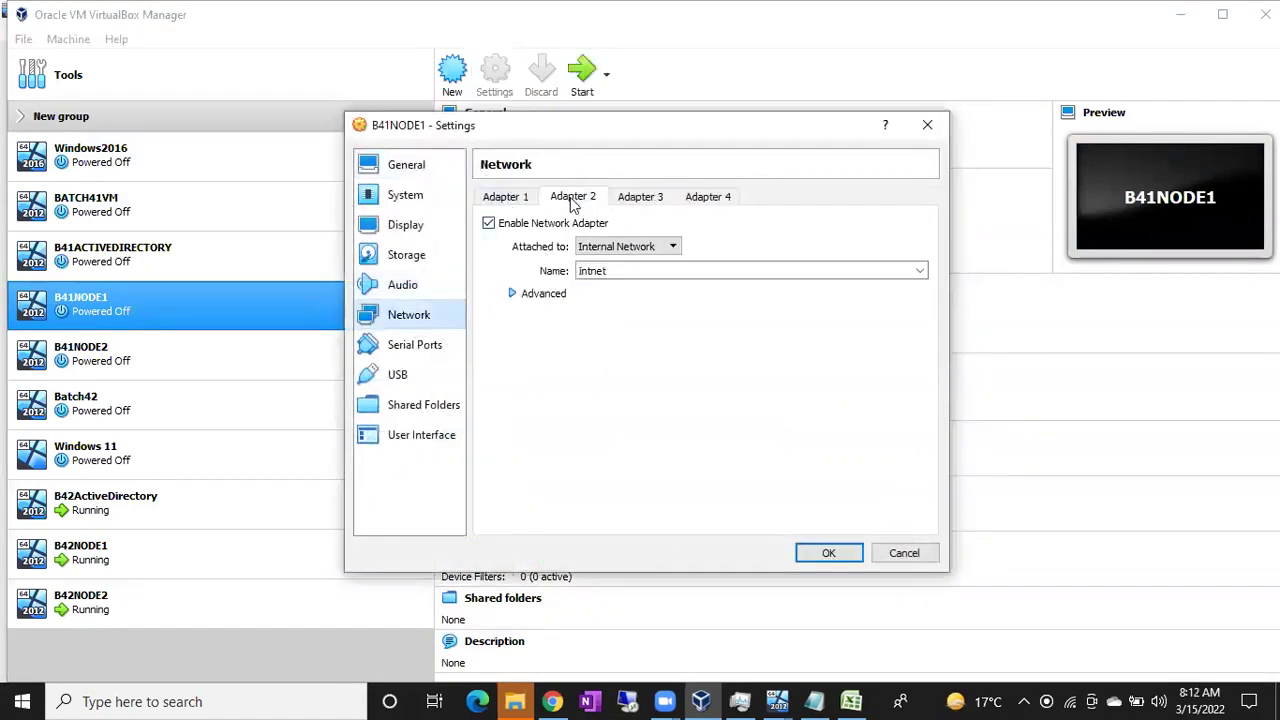
{"action": "left_click", "coordinate": [925, 124]}
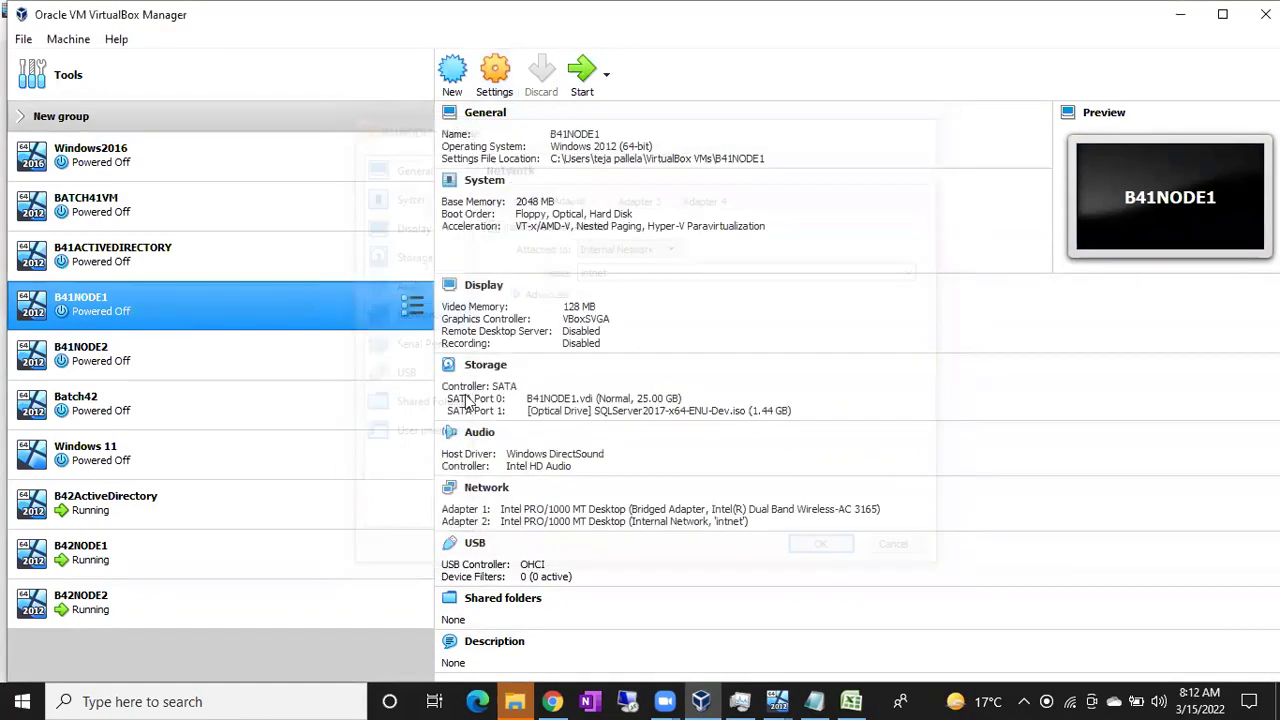
- Look over the B42NODE1 and B42NODE2 machine details and leave only B42NODE1 selected
{"action": "left_click", "coordinate": [201, 563]}
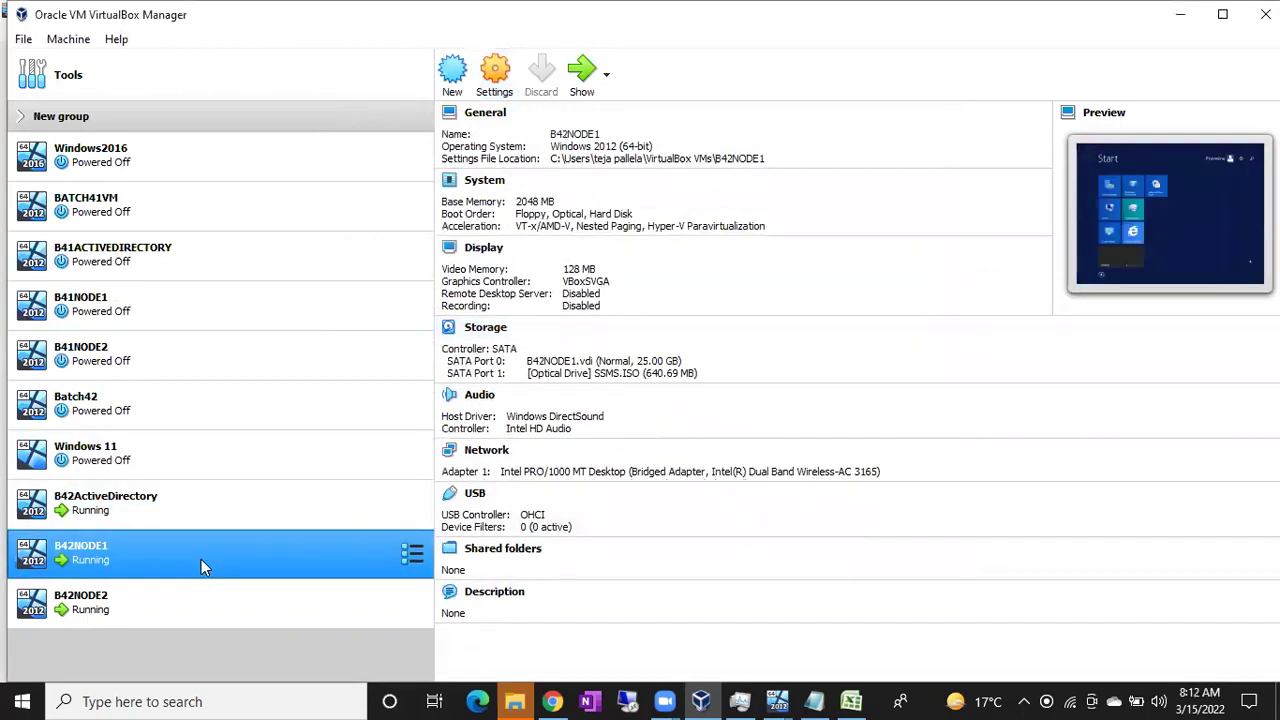
{"action": "left_click", "coordinate": [182, 595], "text": "ctrl"}
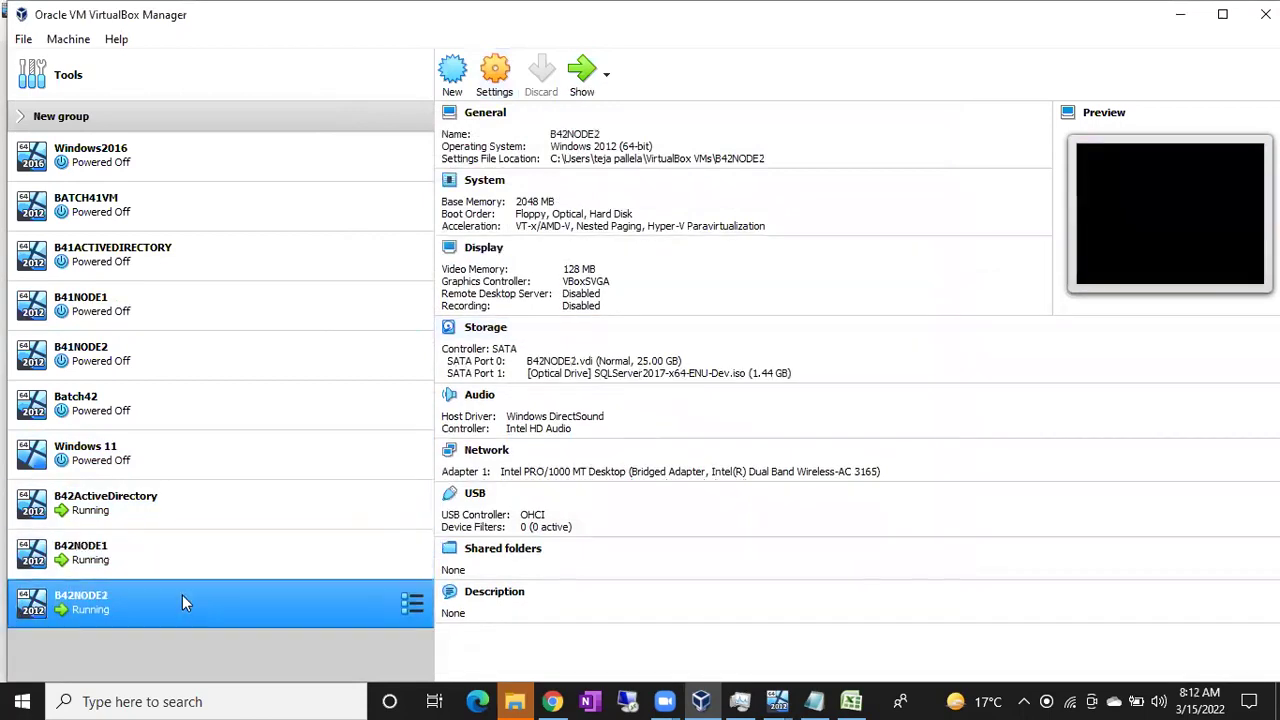
{"action": "left_click", "coordinate": [167, 563]}
{"action": "left_click", "coordinate": [182, 518], "text": "ctrl"}
{"action": "left_click", "coordinate": [210, 523], "text": "ctrl"}
{"action": "left_click", "coordinate": [178, 589], "text": "ctrl"}
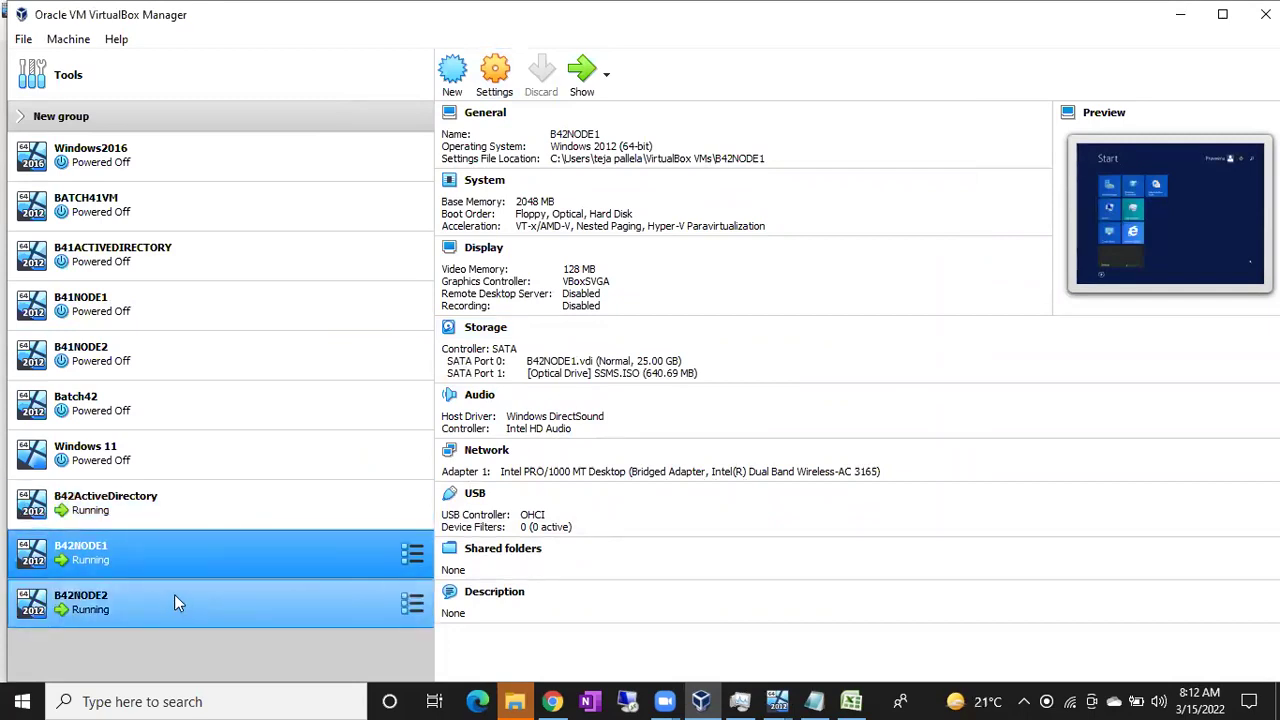
{"action": "left_click", "coordinate": [184, 588], "text": "ctrl"}
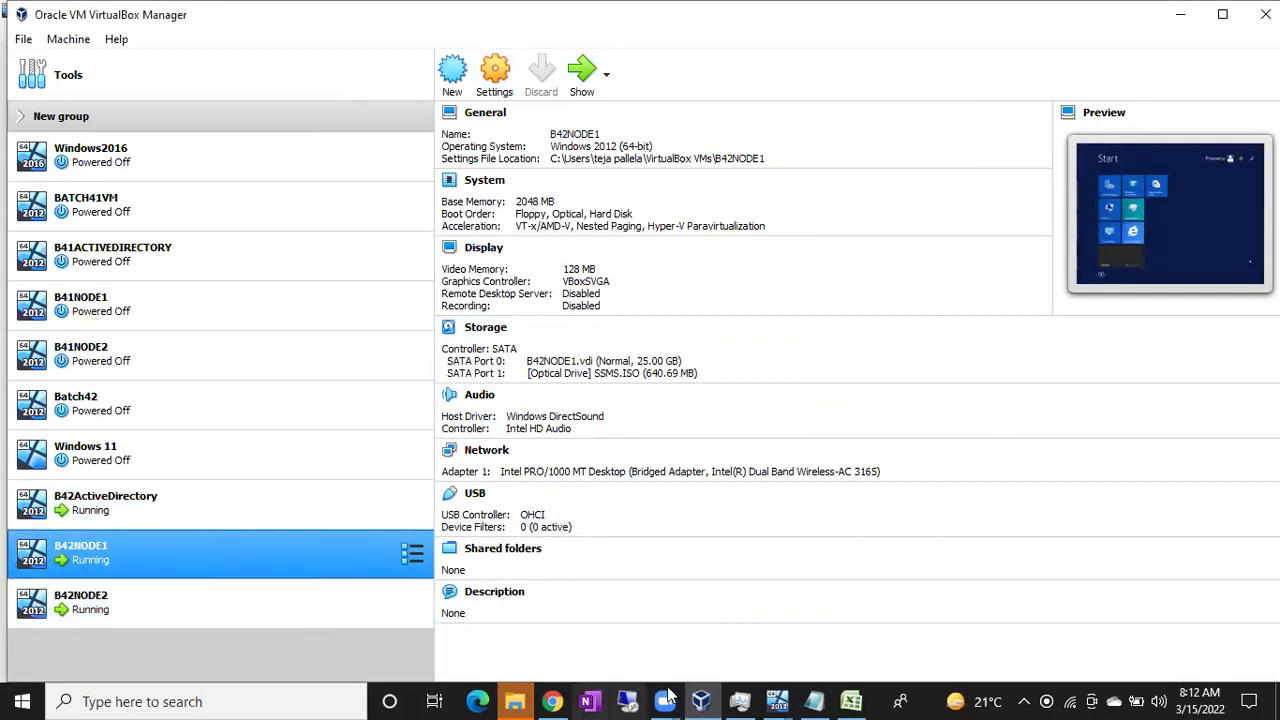
- Shut down Windows in the B42NODE1 virtual machine with the reason Other (Planned)
{"action": "mouse_move", "coordinate": [776, 701]}
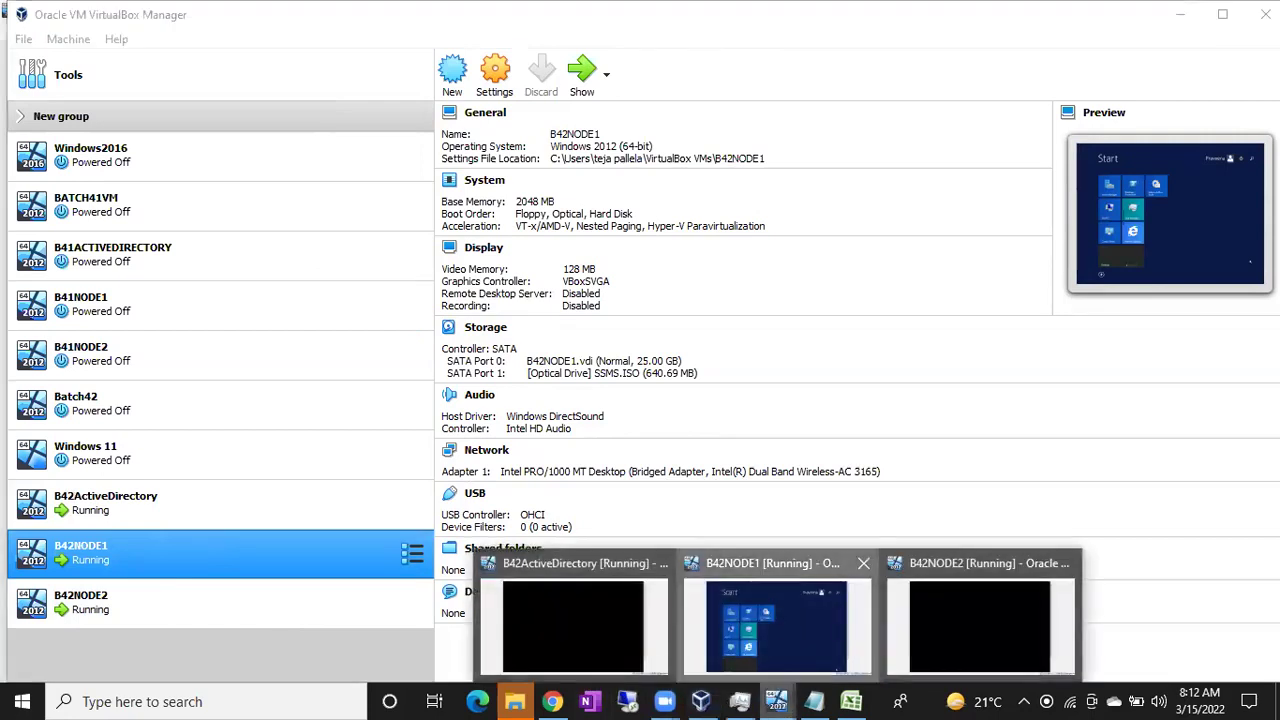
{"action": "left_click", "coordinate": [790, 627]}
{"action": "left_click", "coordinate": [996, 121]}
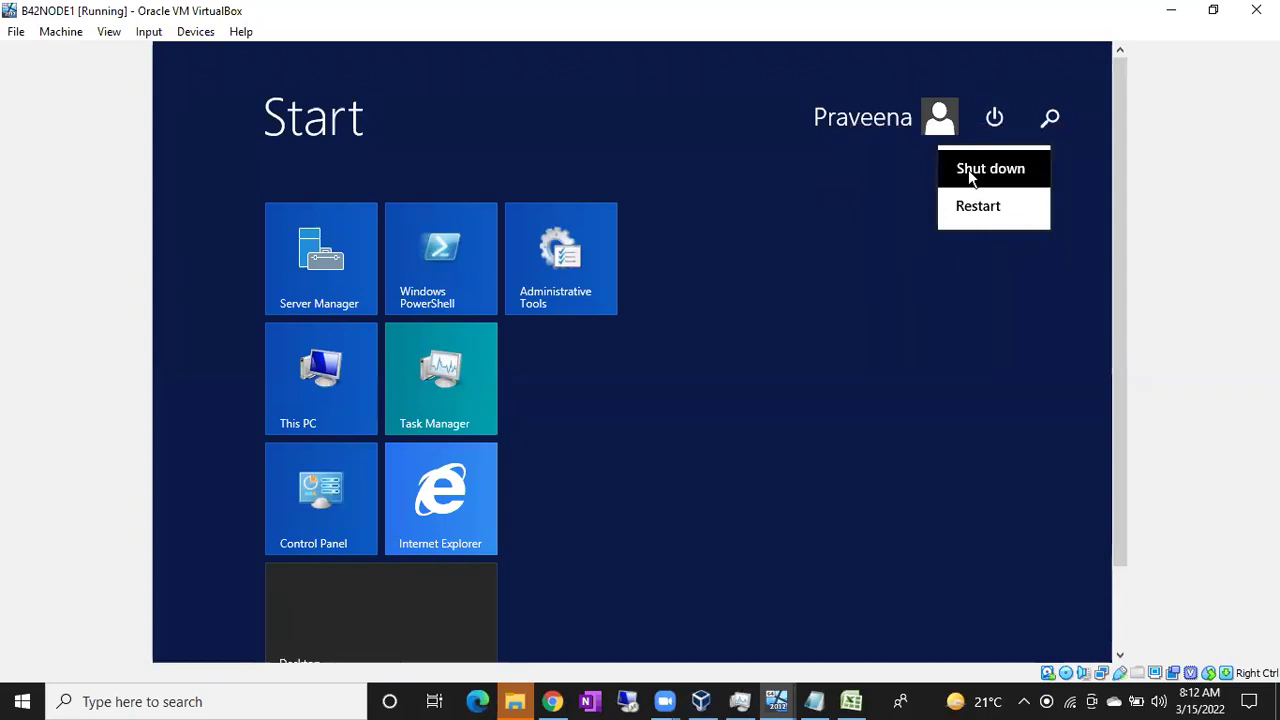
{"action": "left_click", "coordinate": [968, 169]}
{"action": "left_click", "coordinate": [946, 222]}
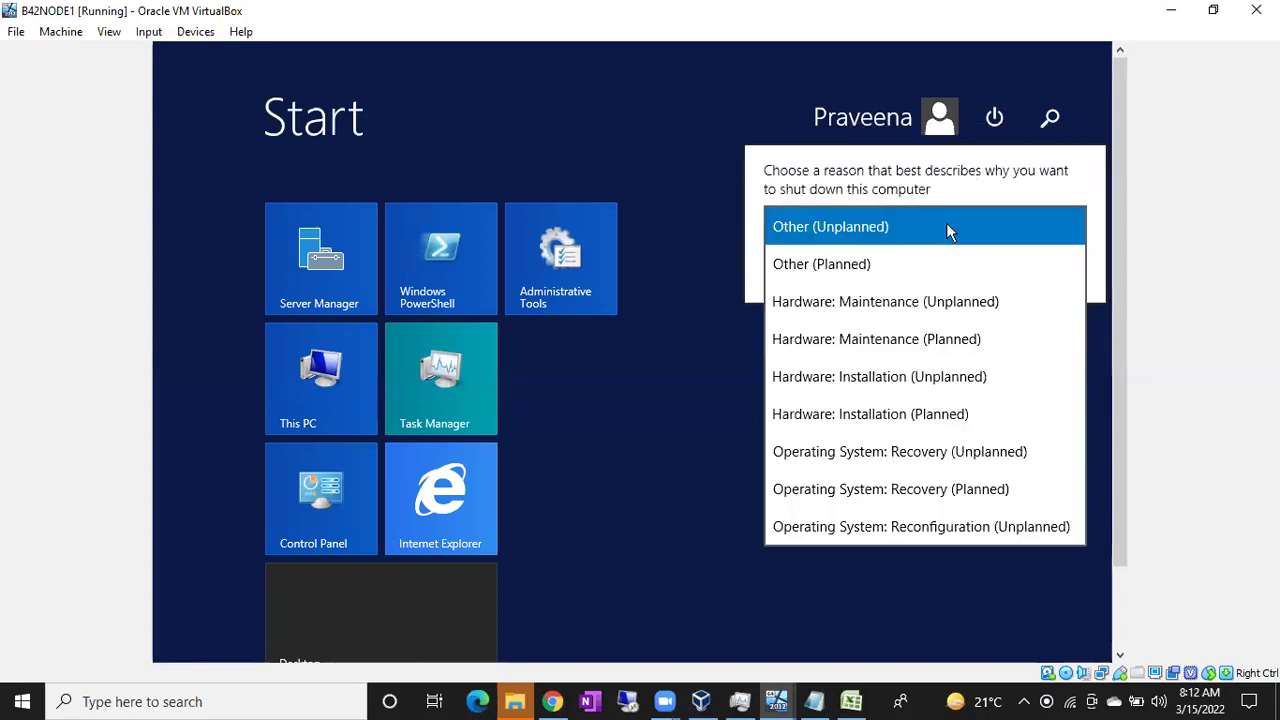
{"action": "left_click", "coordinate": [862, 266]}
{"action": "left_click", "coordinate": [1040, 271]}
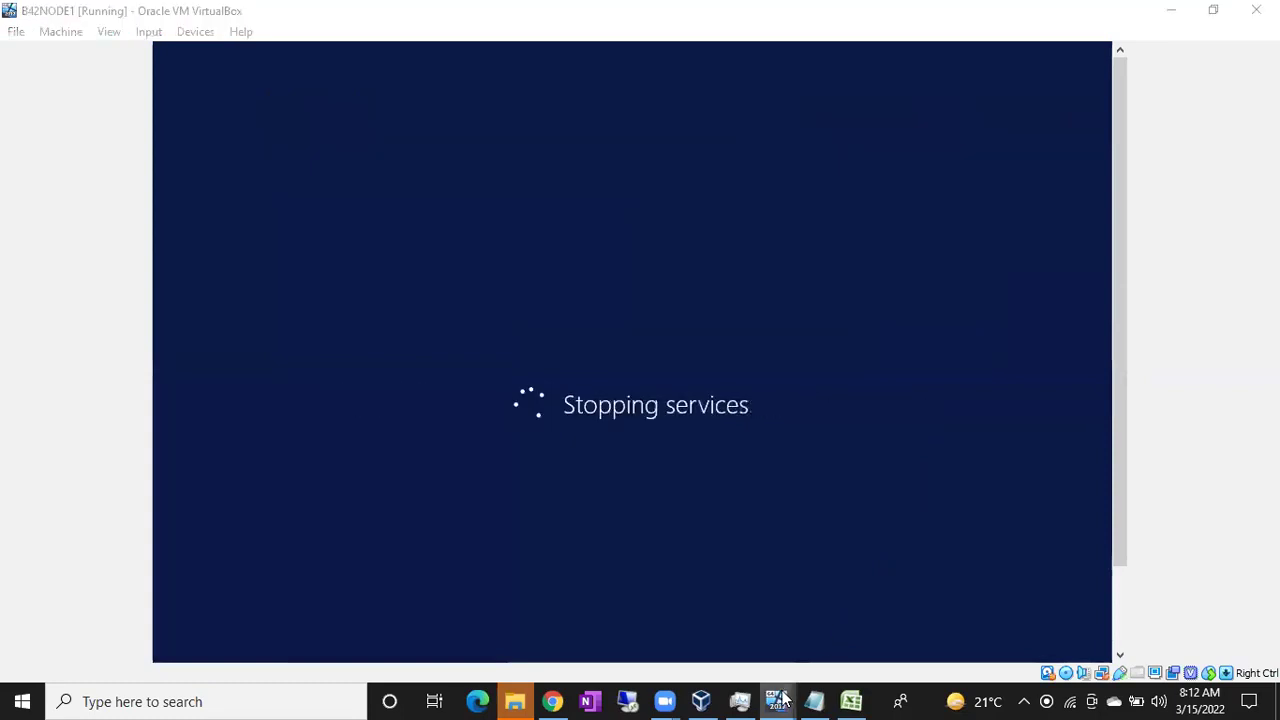
- Switch to the B42NODE2 virtual machine and sign in to Windows with the account password
{"action": "mouse_move", "coordinate": [780, 700]}
{"action": "left_click", "coordinate": [952, 639]}
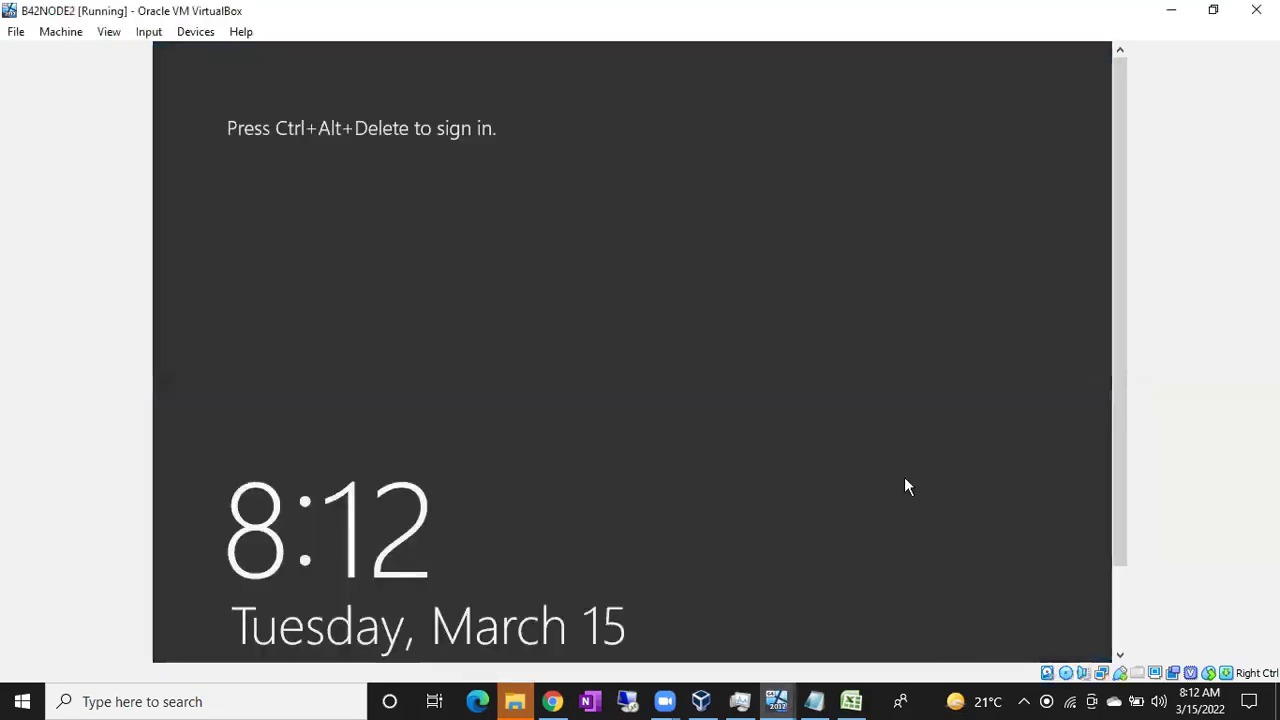
{"action": "key", "text": "ctrl+alt+Delete"}
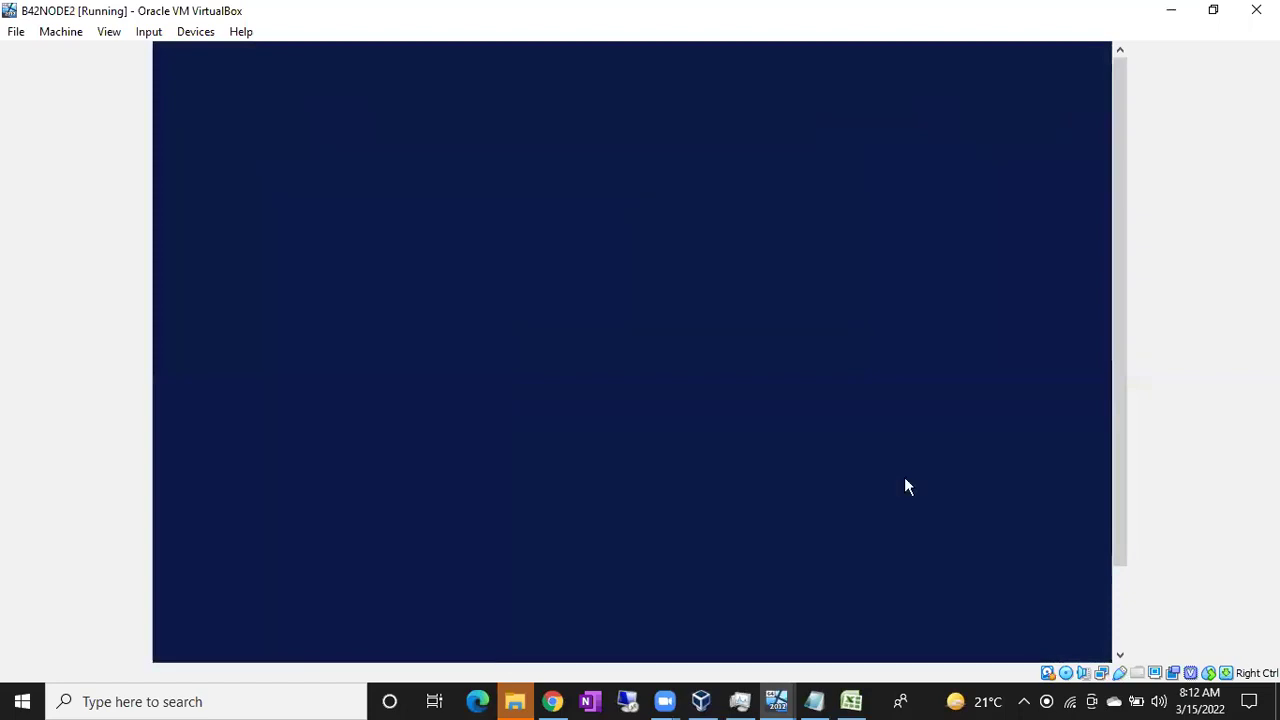
{"action": "type", "text": "*******"}
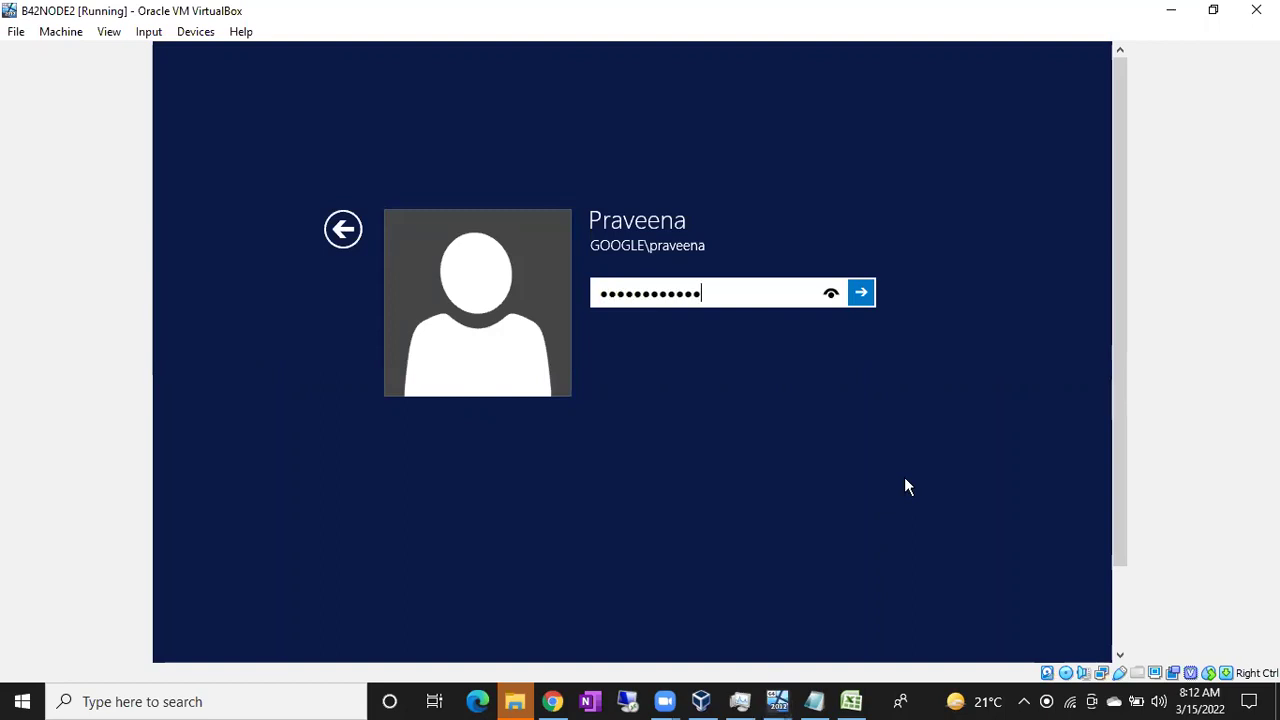
{"action": "key", "text": "Return"}
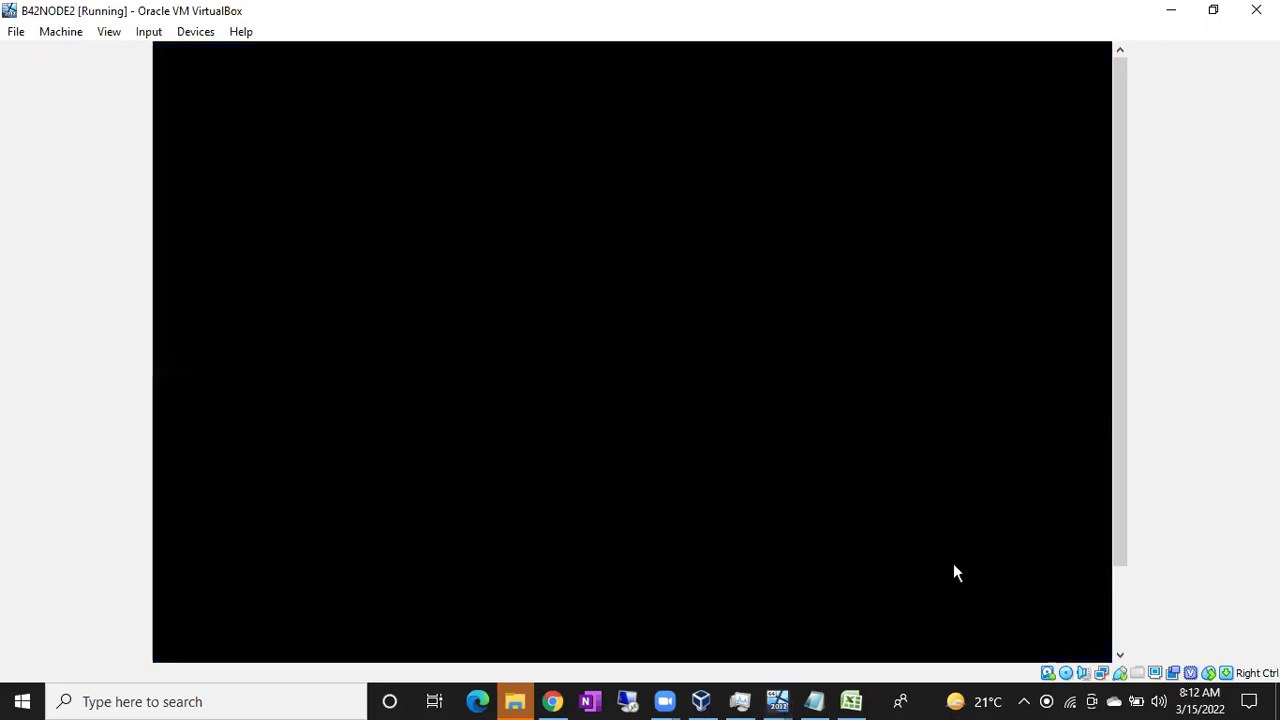
- In VirtualBox Manager, enable Adapter 2 in B42NODE1's network settings and attach it to Internal Network
{"action": "left_click", "coordinate": [701, 701]}
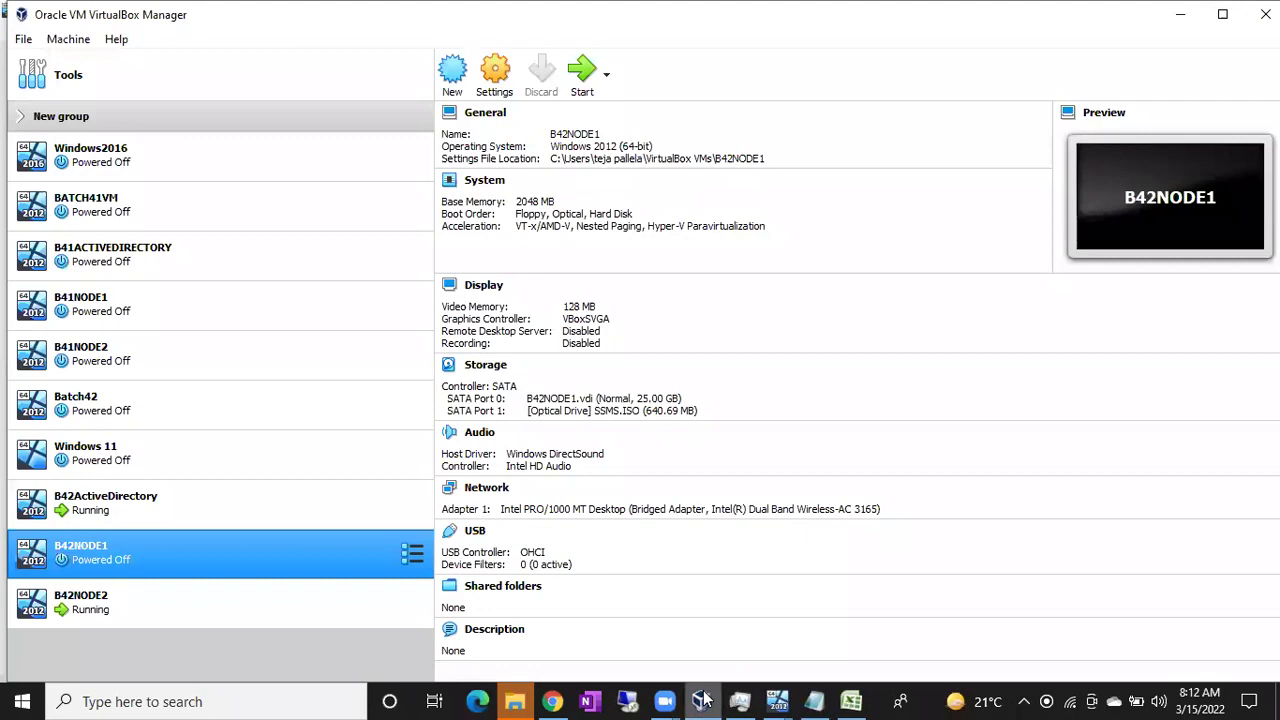
{"action": "left_click", "coordinate": [497, 74]}
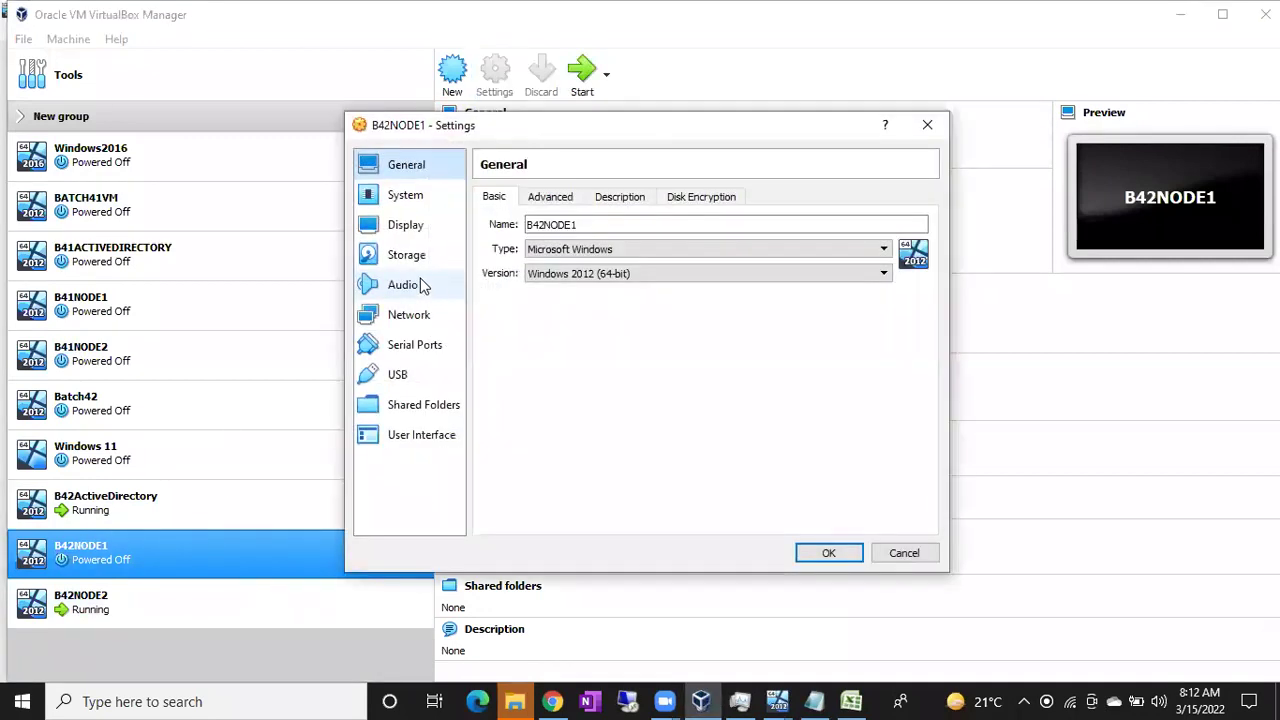
{"action": "left_click", "coordinate": [395, 318]}
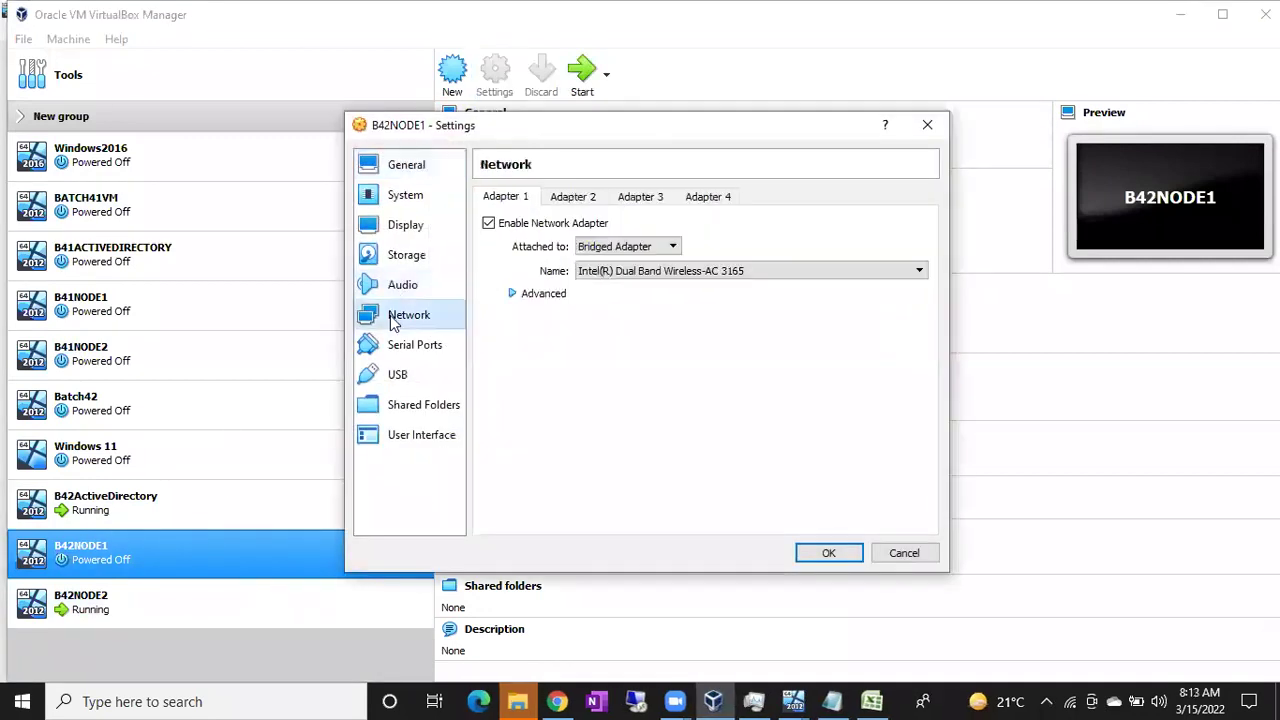
{"action": "left_click", "coordinate": [574, 199]}
{"action": "left_click", "coordinate": [490, 224]}
{"action": "left_click", "coordinate": [622, 250]}
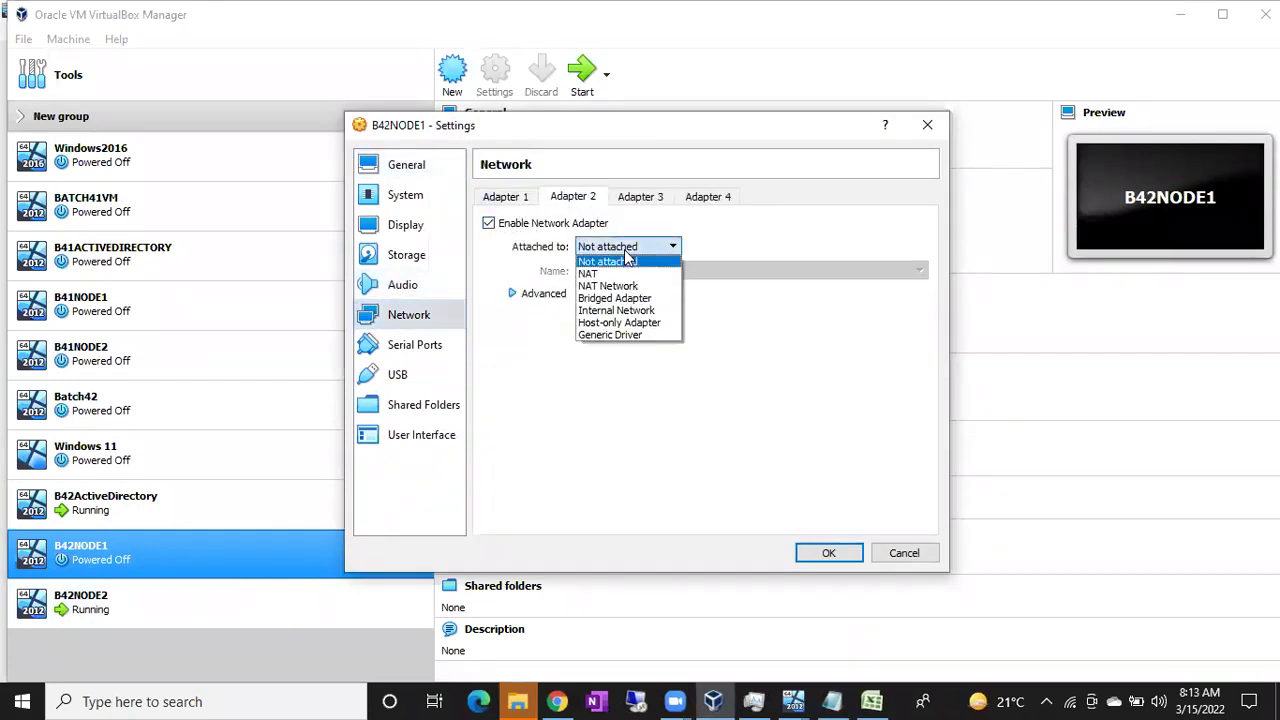
{"action": "left_click", "coordinate": [618, 310]}
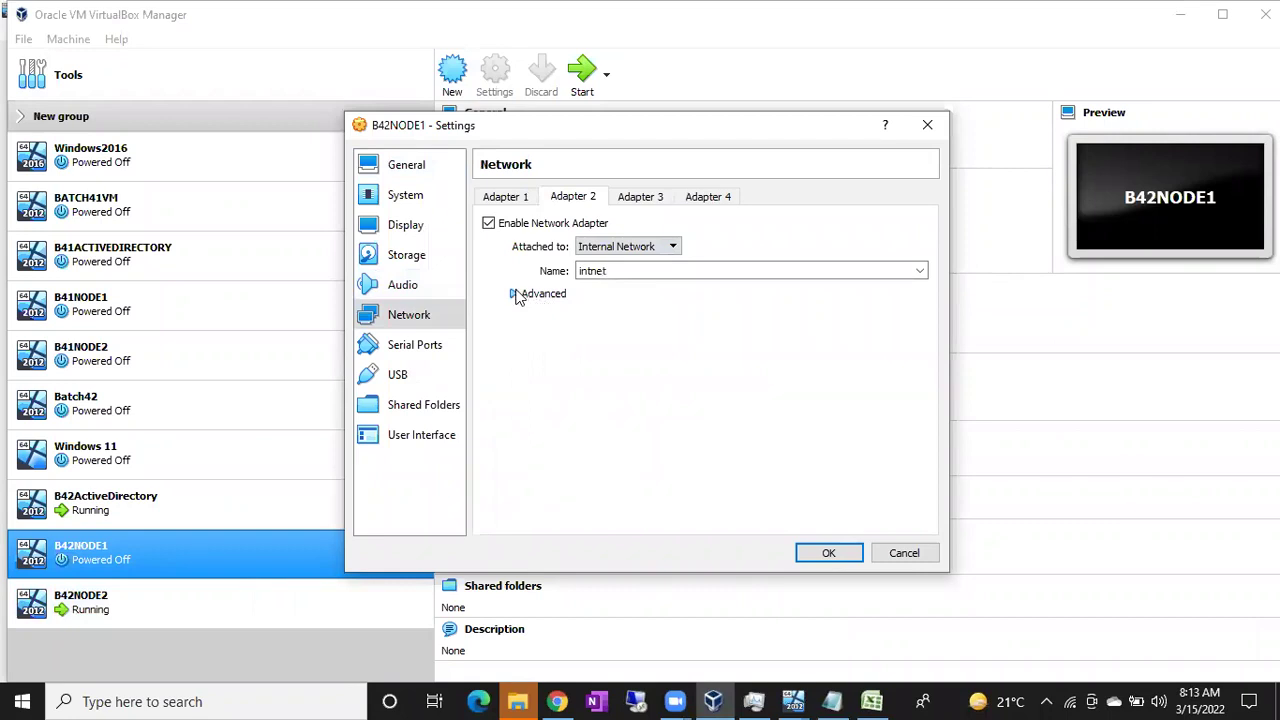
- Set the promiscuous mode of B42NODE1's Adapter 2 to Allow All and save the machine settings
{"action": "left_click", "coordinate": [517, 294]}
{"action": "left_click", "coordinate": [632, 342]}
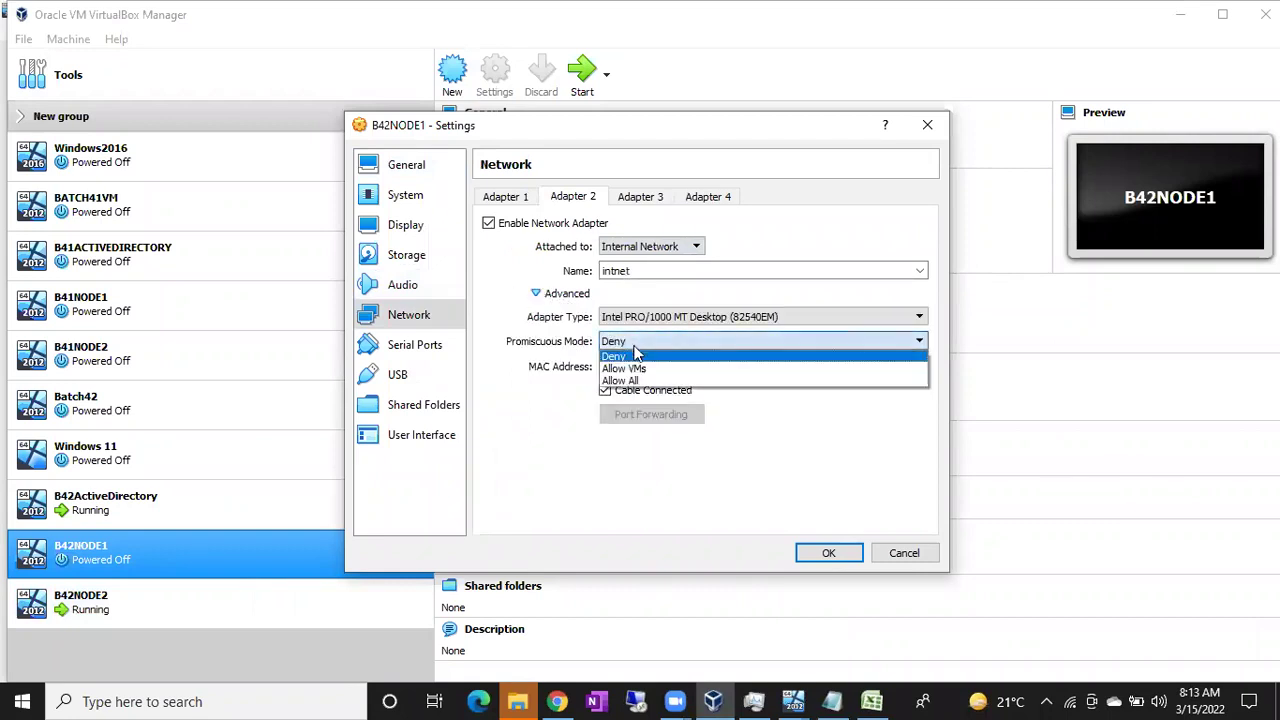
{"action": "left_click", "coordinate": [630, 384]}
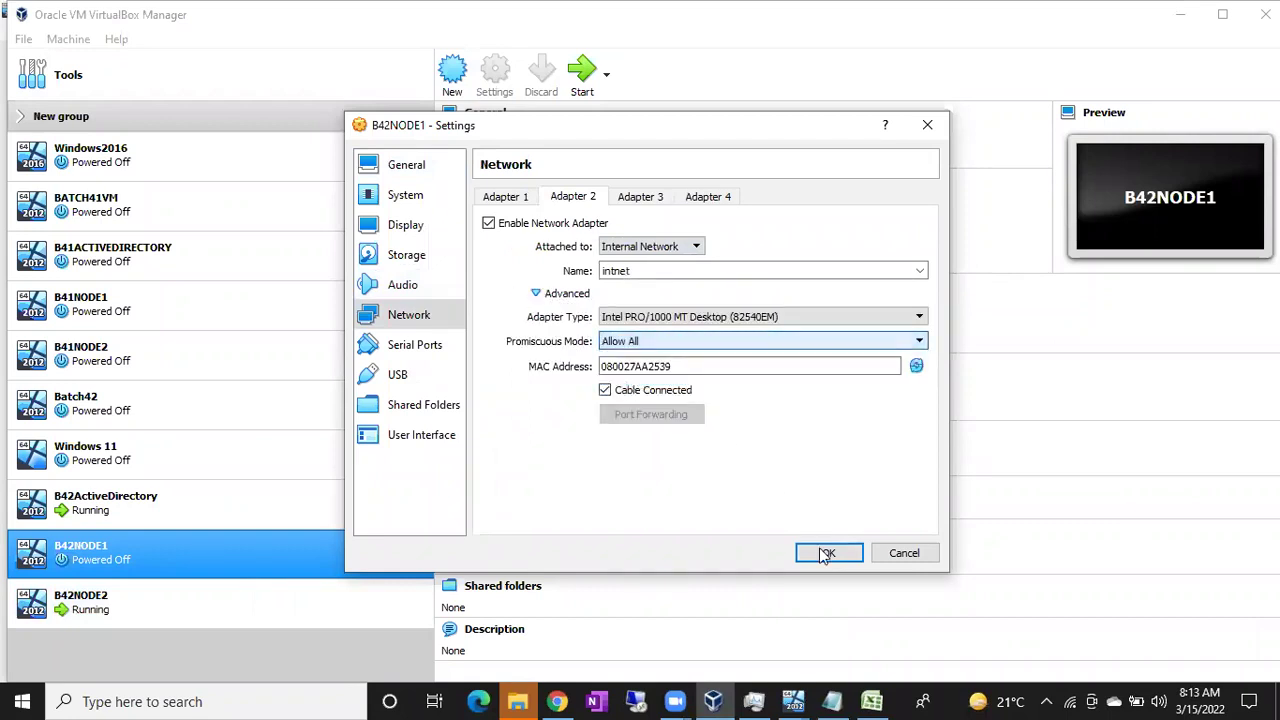
{"action": "key", "text": "Return"}
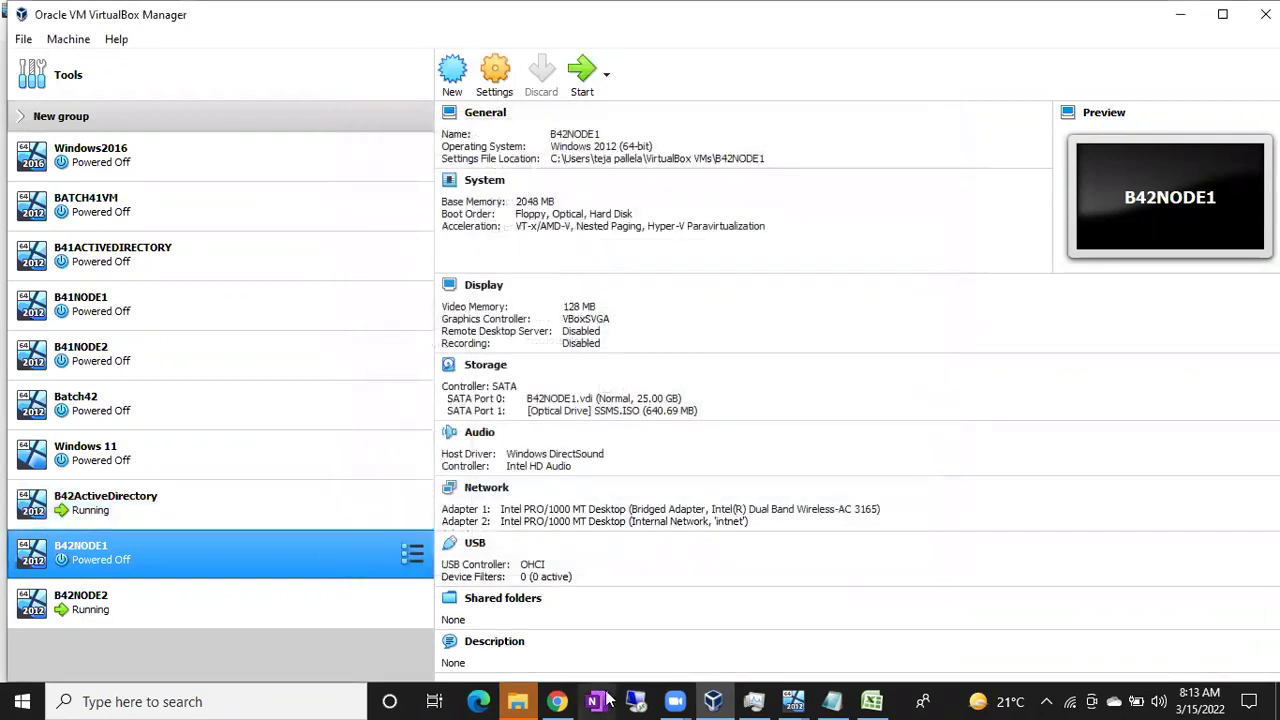
- Switch to the B42NODE2 virtual machine and shut down its Windows with the reason Other (Planned)
{"action": "mouse_move", "coordinate": [790, 697]}
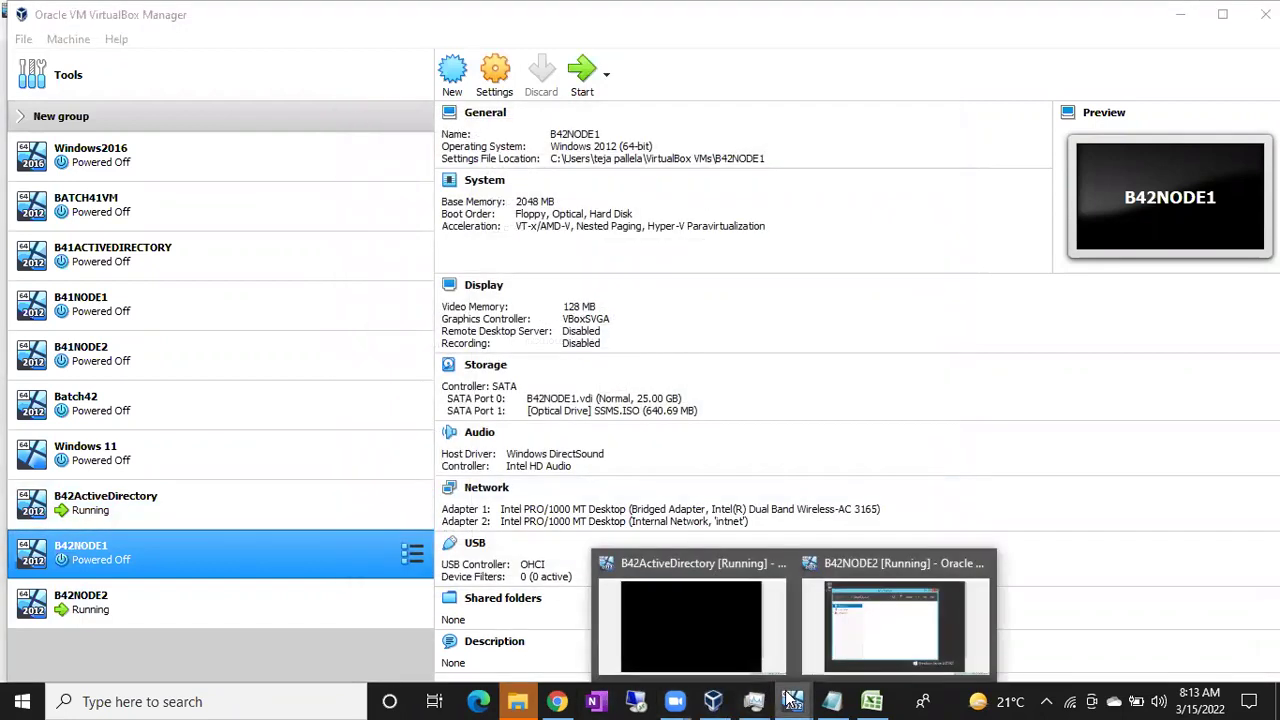
{"action": "left_click", "coordinate": [870, 651]}
{"action": "key", "text": "super"}
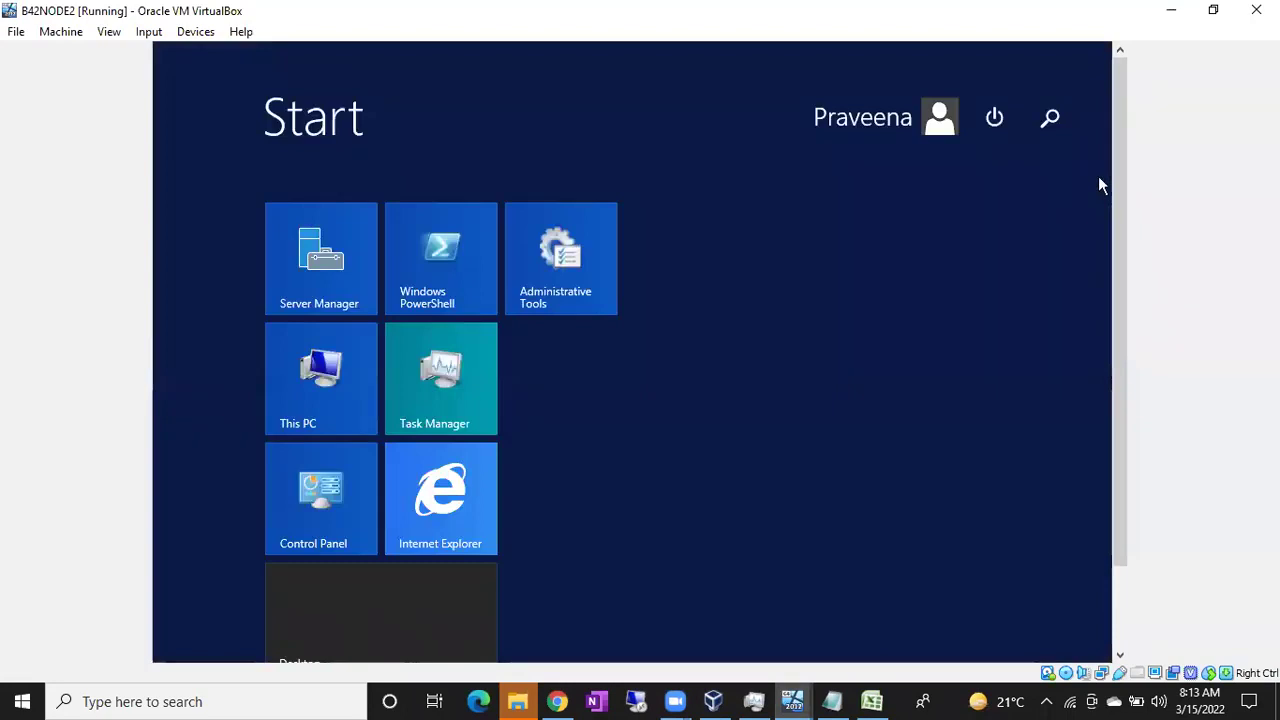
{"action": "left_click", "coordinate": [994, 120]}
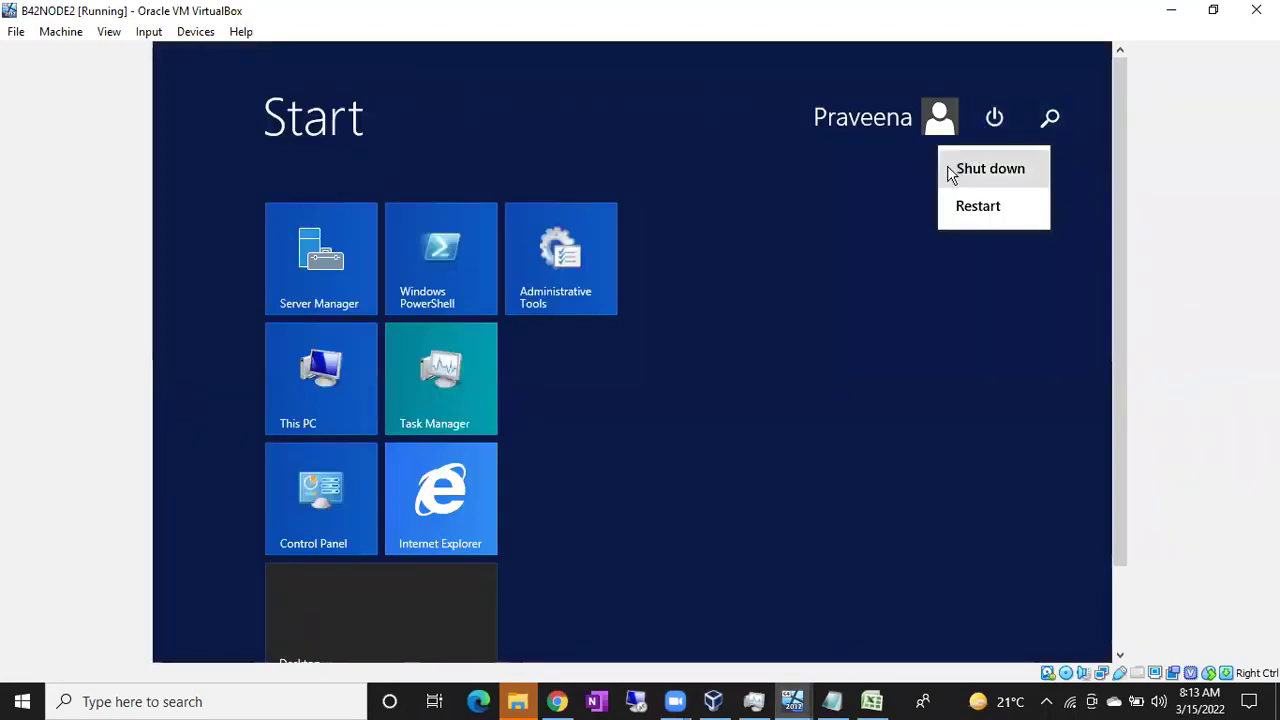
{"action": "left_click", "coordinate": [952, 170]}
{"action": "left_click", "coordinate": [853, 230]}
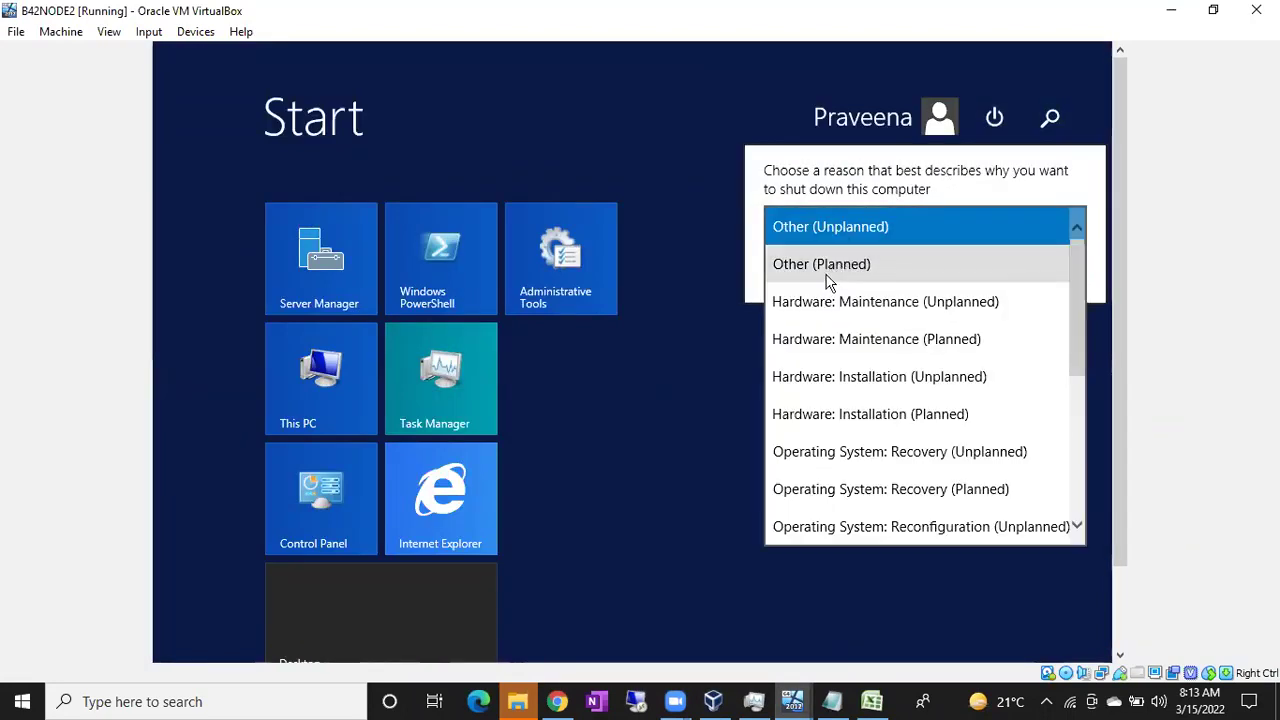
{"action": "left_click", "coordinate": [828, 277]}
{"action": "left_click", "coordinate": [1053, 270]}
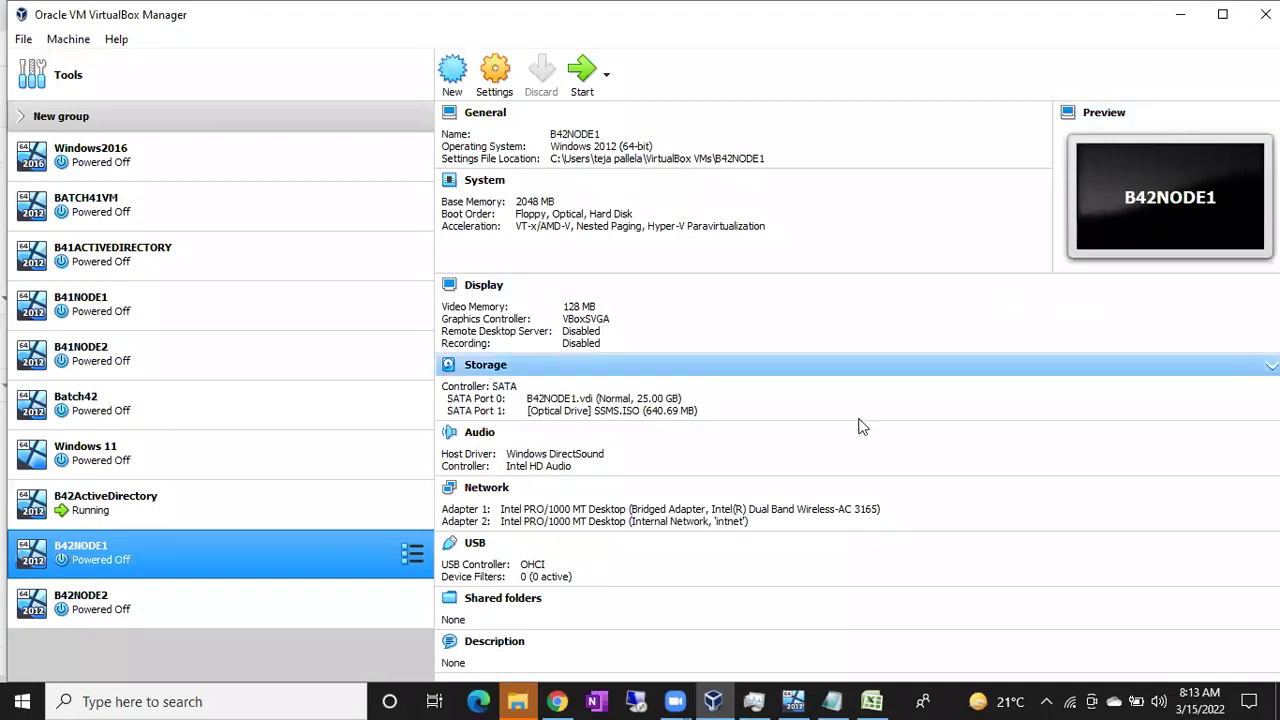
- Enable Adapter 2 in B42NODE2's network settings and attach it to Internal Network
{"action": "left_click", "coordinate": [287, 603]}
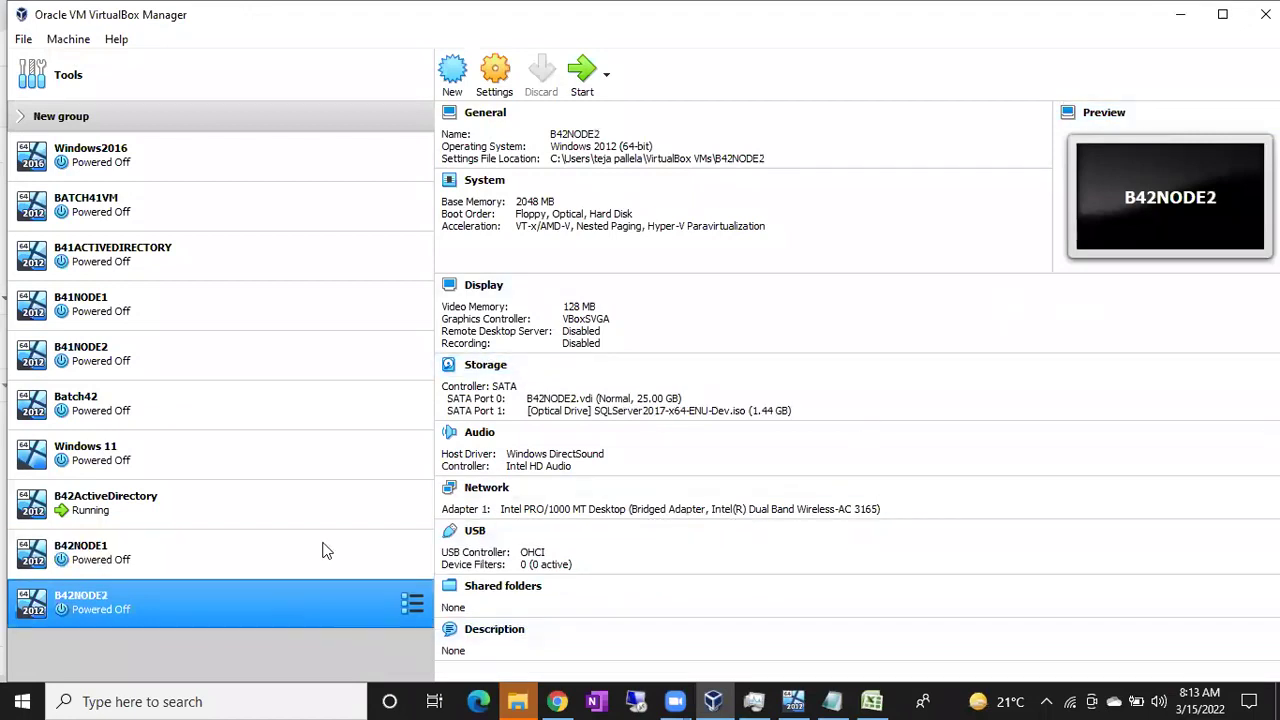
{"action": "left_click", "coordinate": [497, 75]}
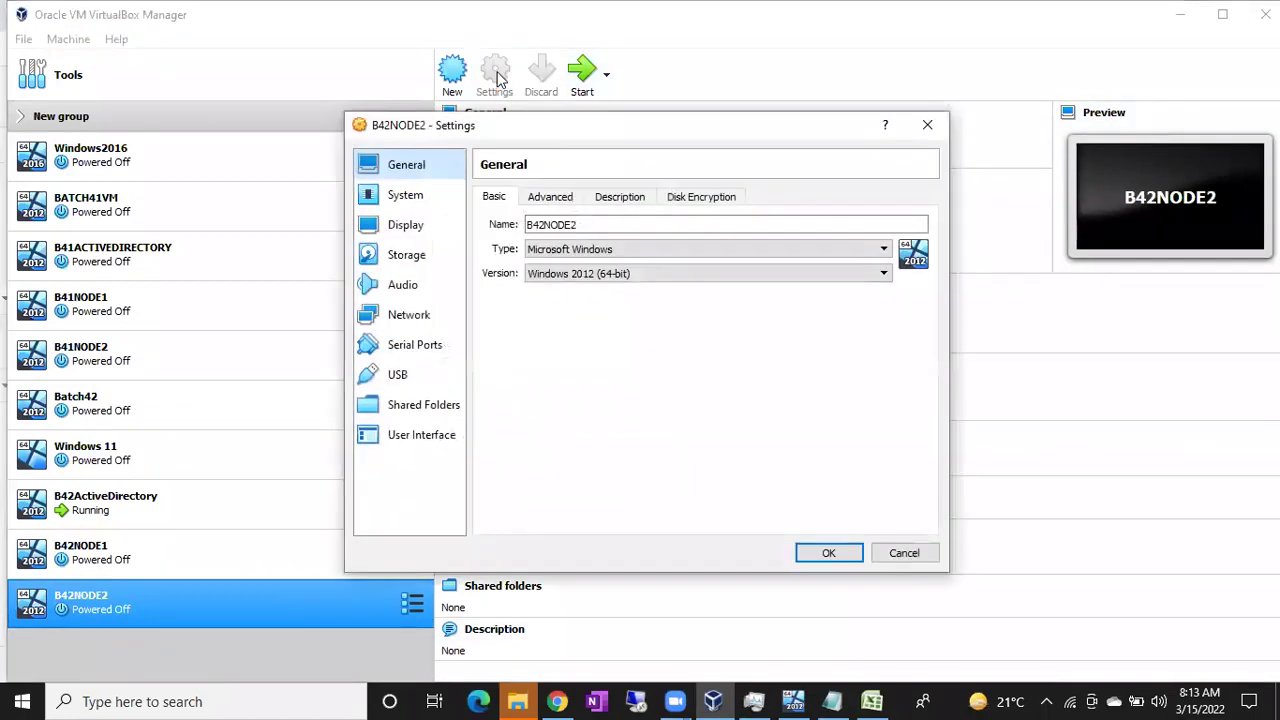
{"action": "left_click", "coordinate": [416, 316]}
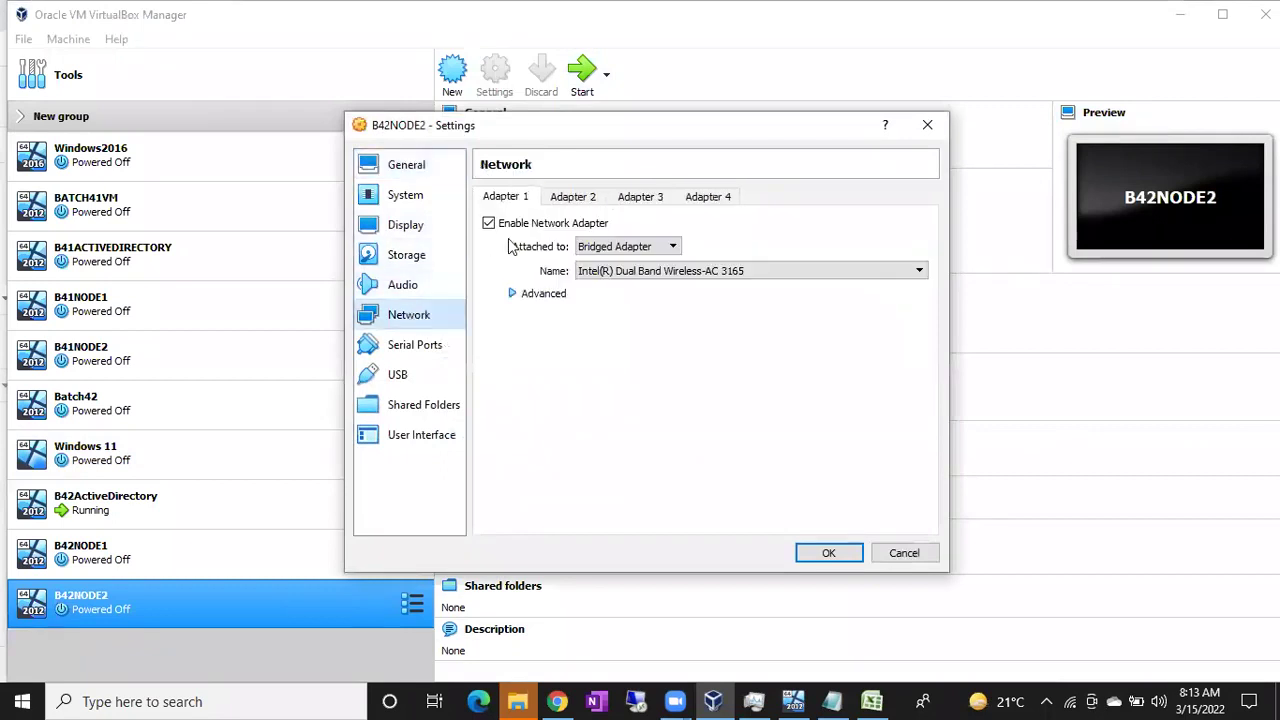
{"action": "left_click", "coordinate": [572, 197]}
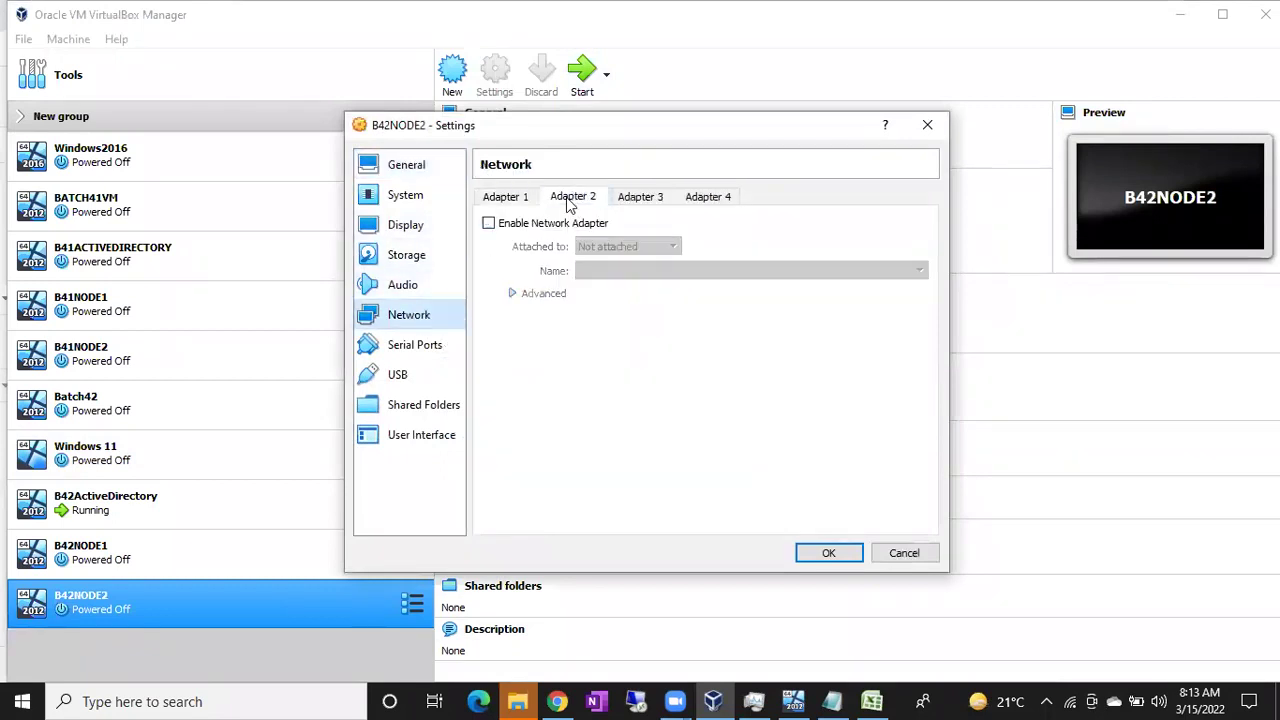
{"action": "left_click", "coordinate": [499, 228]}
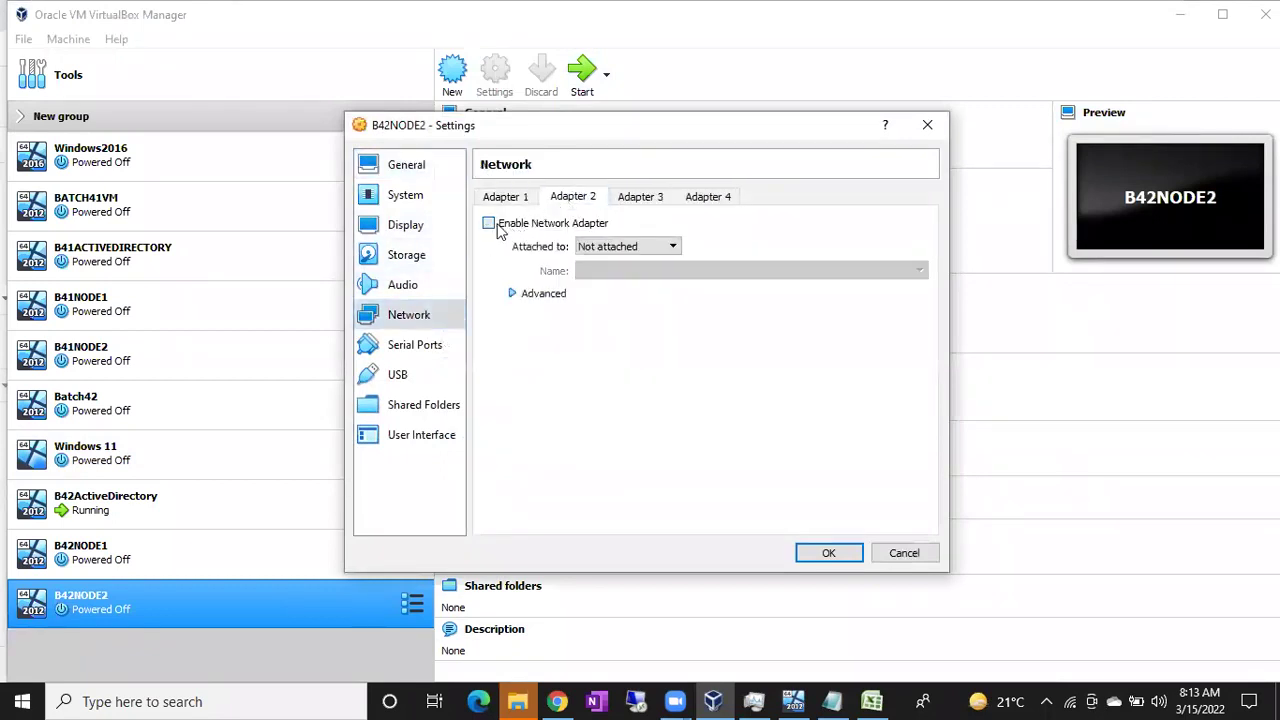
{"action": "left_click", "coordinate": [606, 248]}
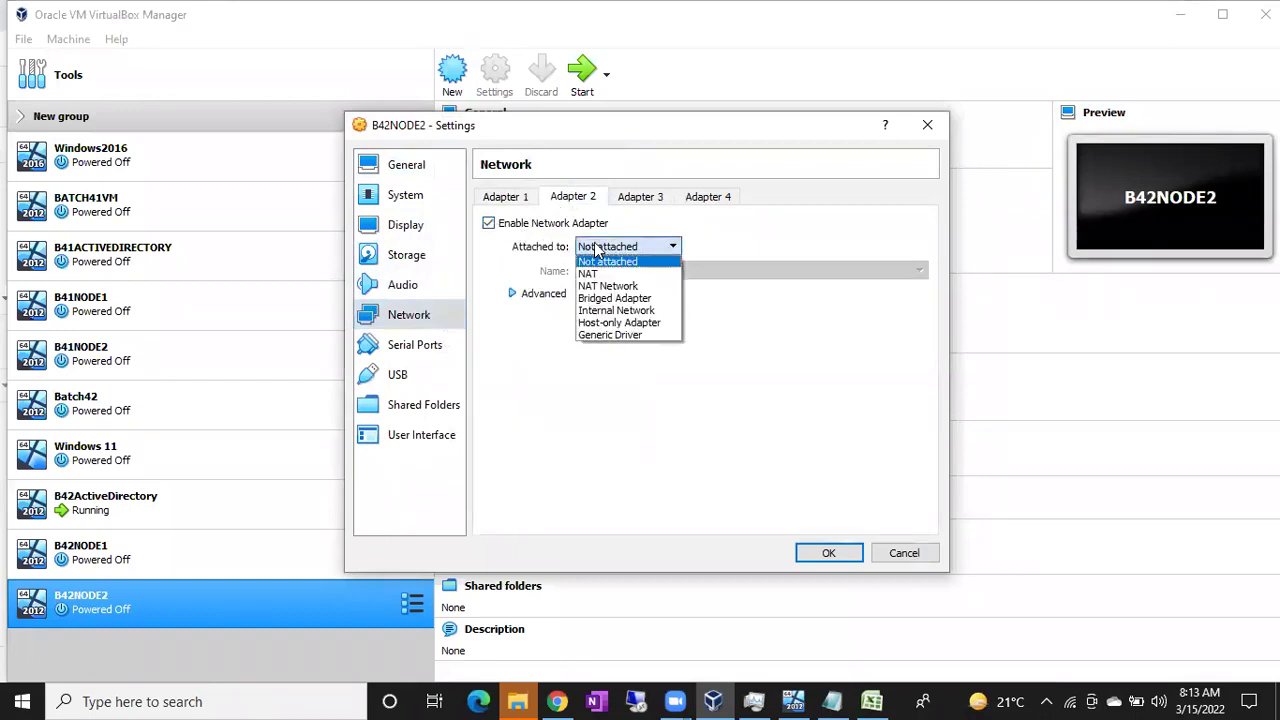
{"action": "left_click", "coordinate": [600, 310]}
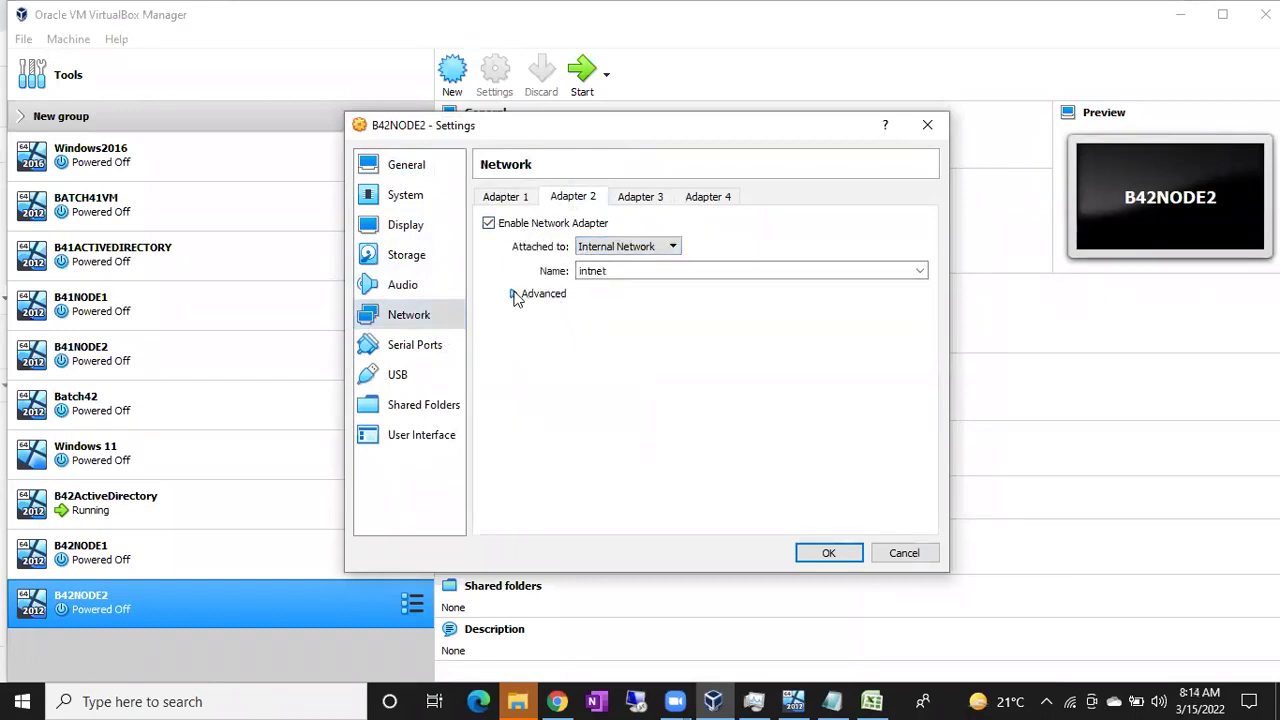
- Set the promiscuous mode of B42NODE2's Adapter 2 to Allow All and save the machine settings
{"action": "left_click", "coordinate": [514, 294]}
{"action": "left_click", "coordinate": [628, 341]}
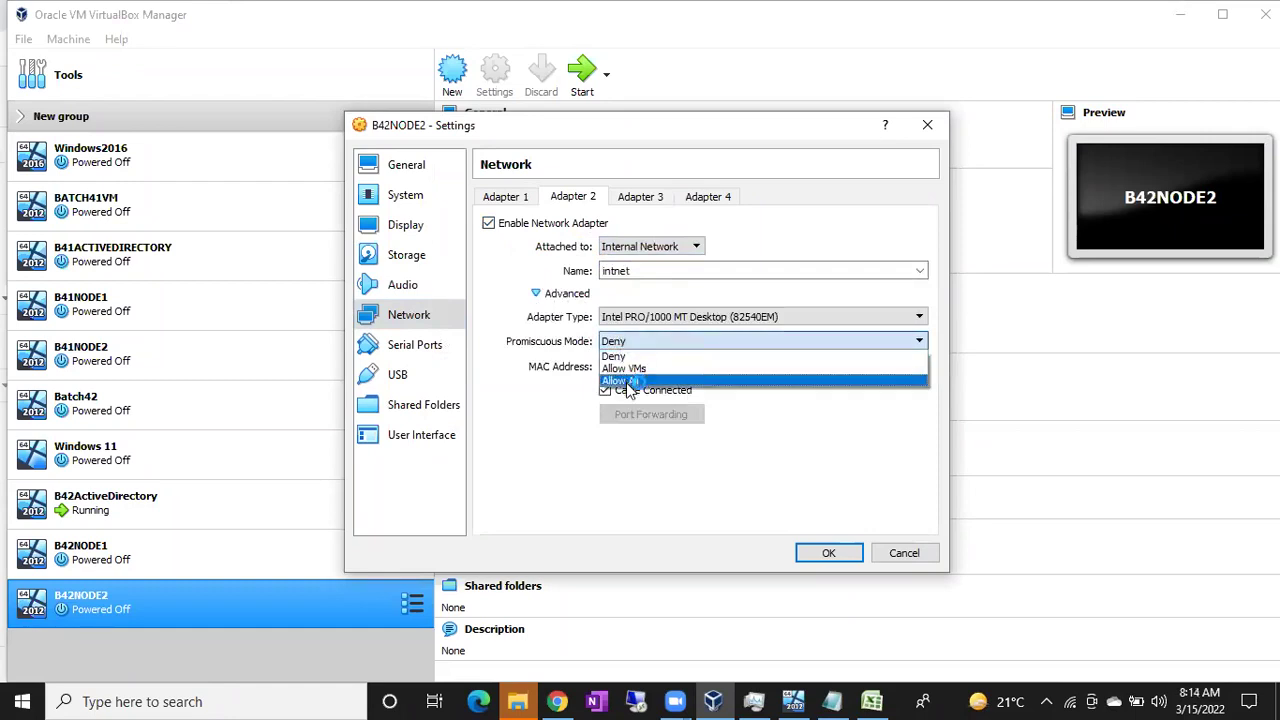
{"action": "left_click", "coordinate": [628, 382]}
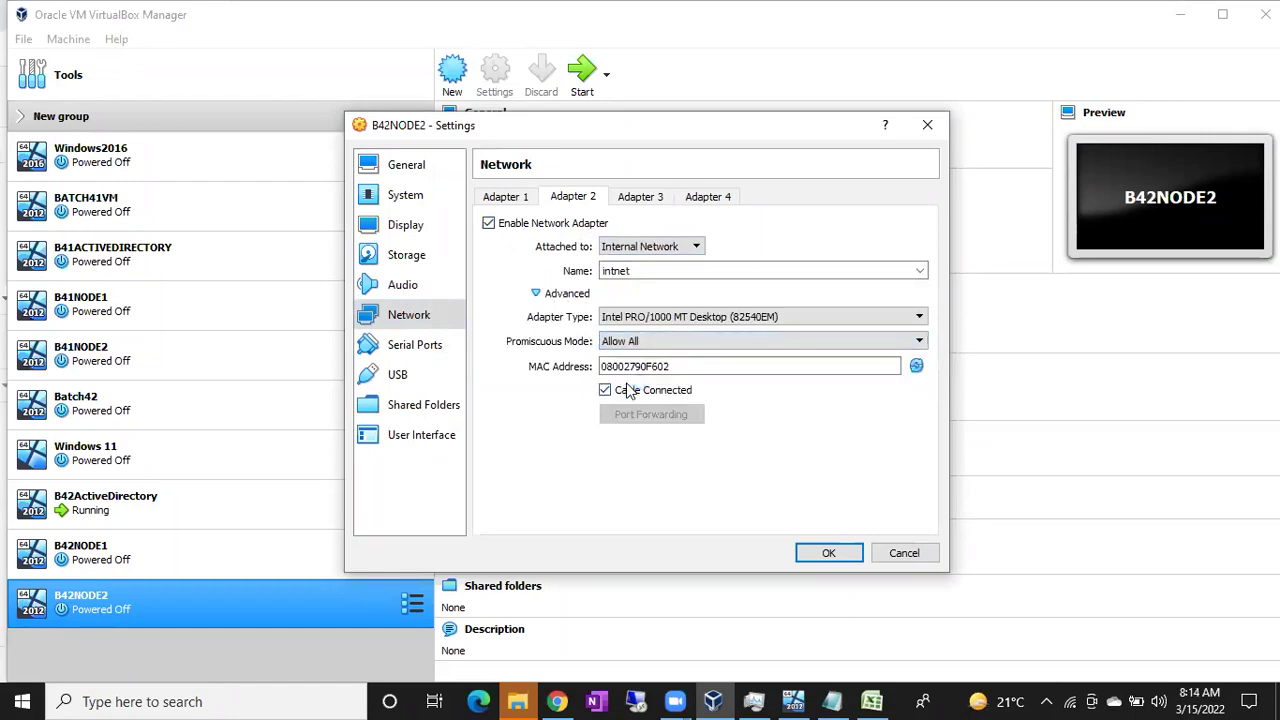
{"action": "left_click", "coordinate": [820, 552]}
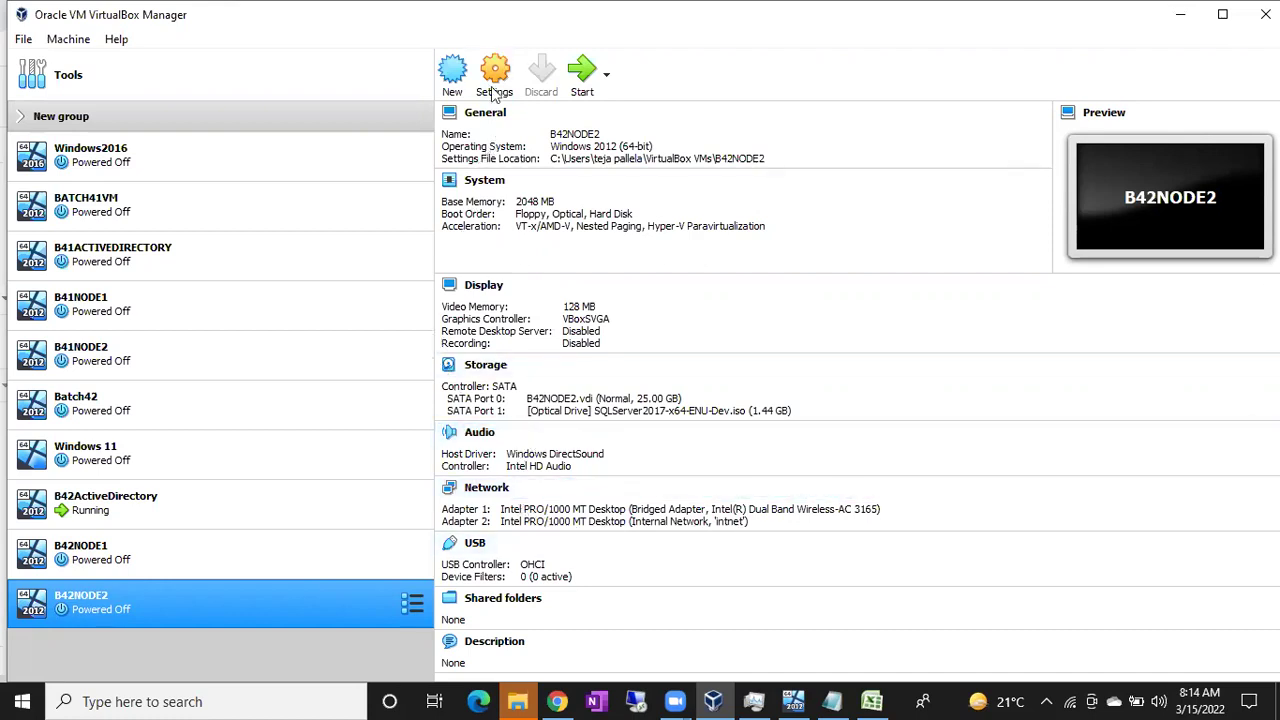
- Reopen B42NODE2's network settings and review Adapter 2's attachment and advanced options
{"action": "key", "text": "ctrl+s"}
{"action": "left_click", "coordinate": [405, 316]}
{"action": "left_click", "coordinate": [553, 198]}
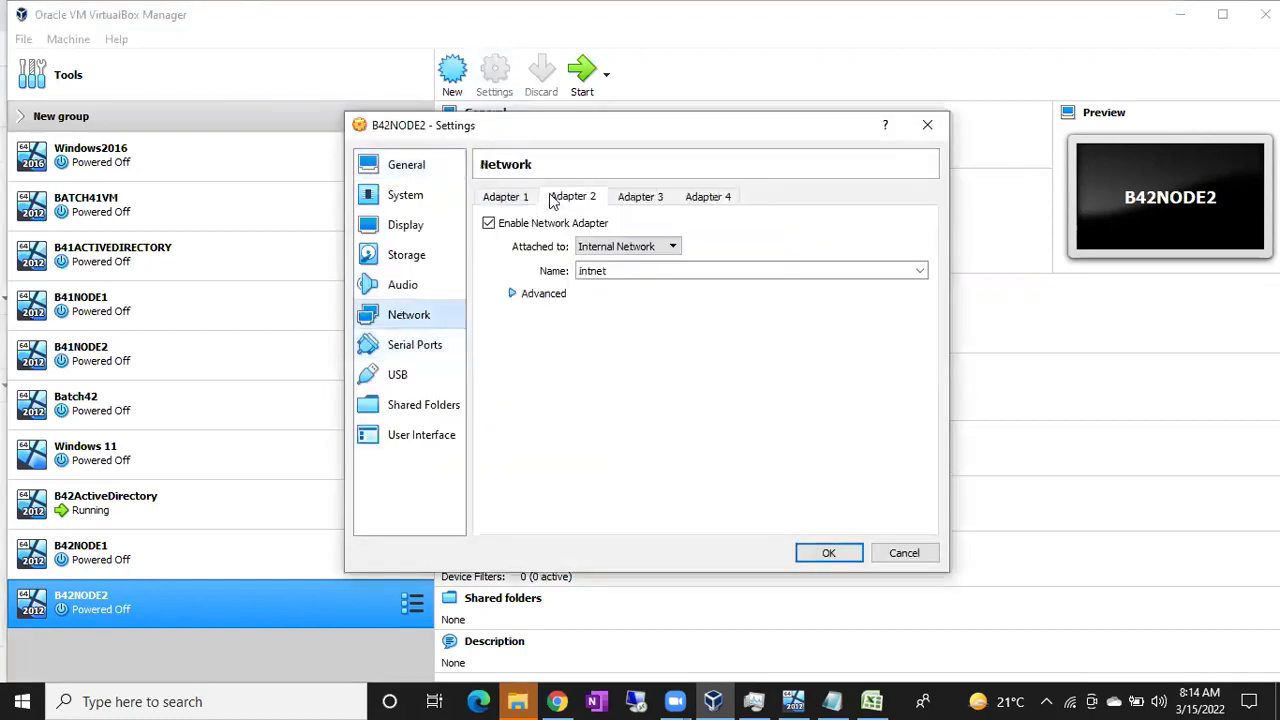
{"action": "left_click", "coordinate": [511, 294]}
{"action": "scroll", "coordinate": [610, 340], "scroll_direction": "down", "scroll_amount": 2}
{"action": "left_click", "coordinate": [824, 550]}
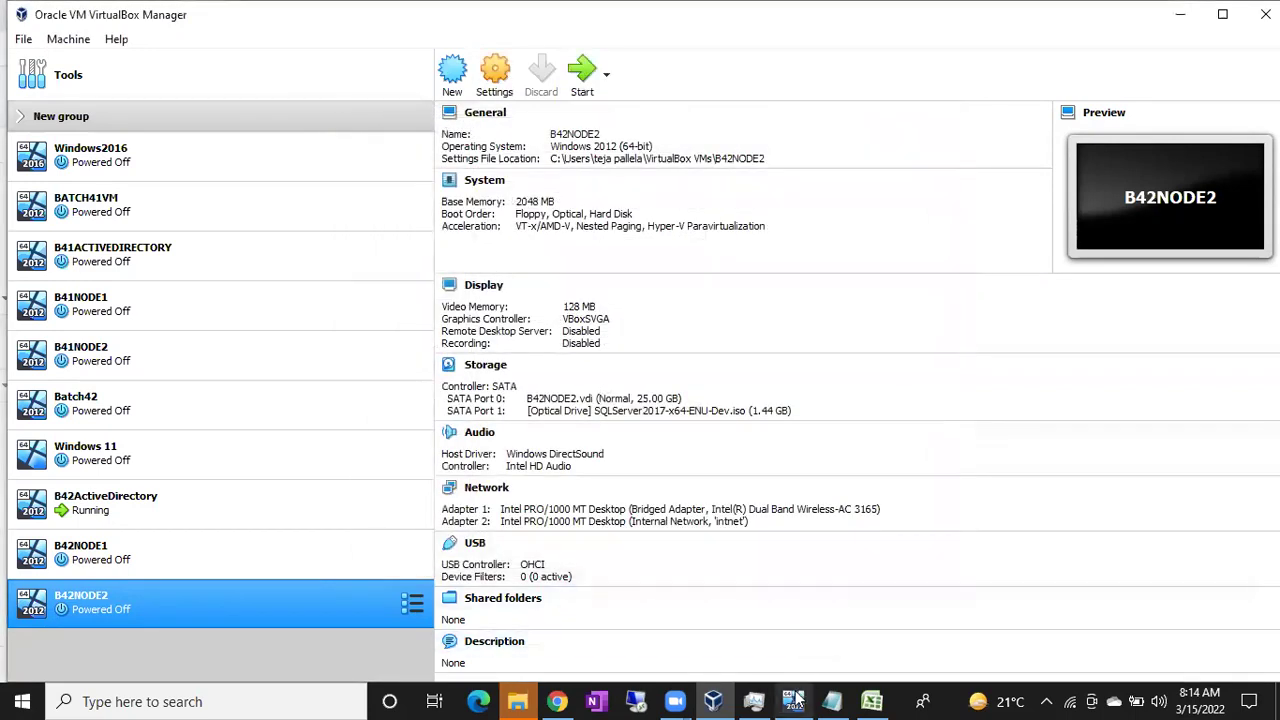
- Start the B42NODE1 virtual machine from VirtualBox Manager and dismiss the keyboard capture and mouse integration notices
{"action": "left_click", "coordinate": [793, 700]}
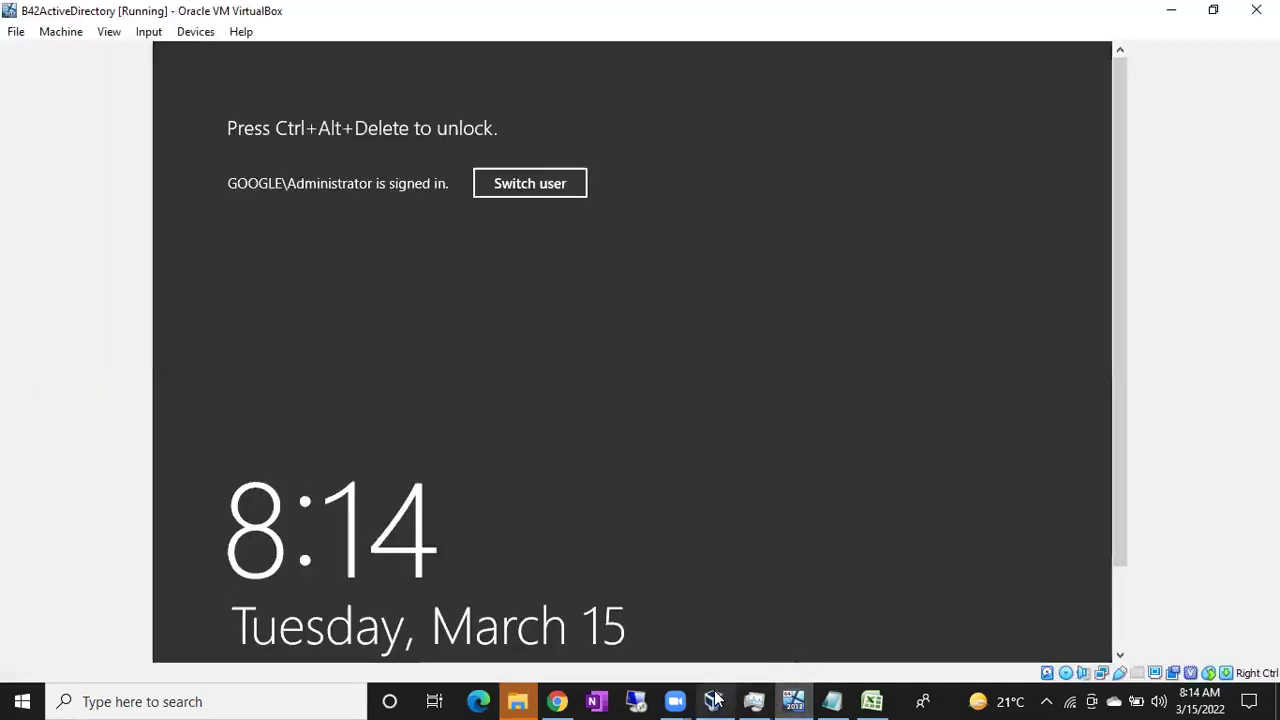
{"action": "left_click", "coordinate": [714, 700]}
{"action": "left_click", "coordinate": [225, 550]}
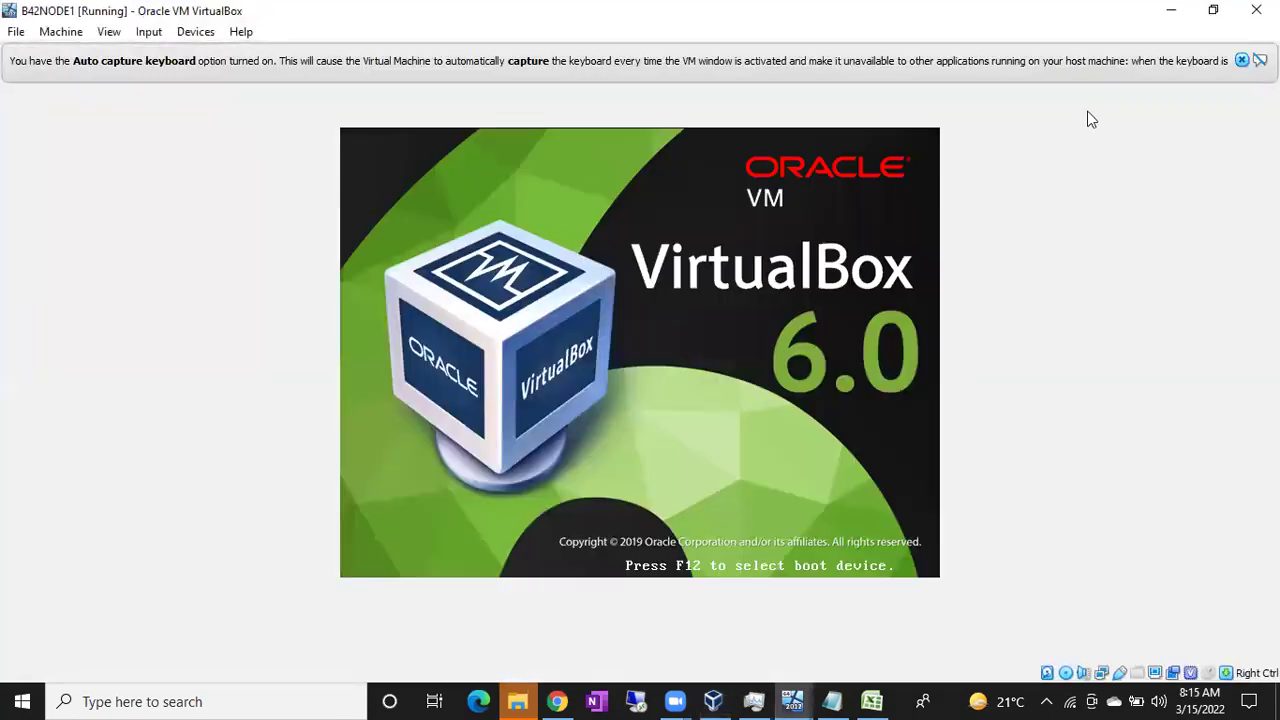
{"action": "left_click", "coordinate": [1242, 61]}
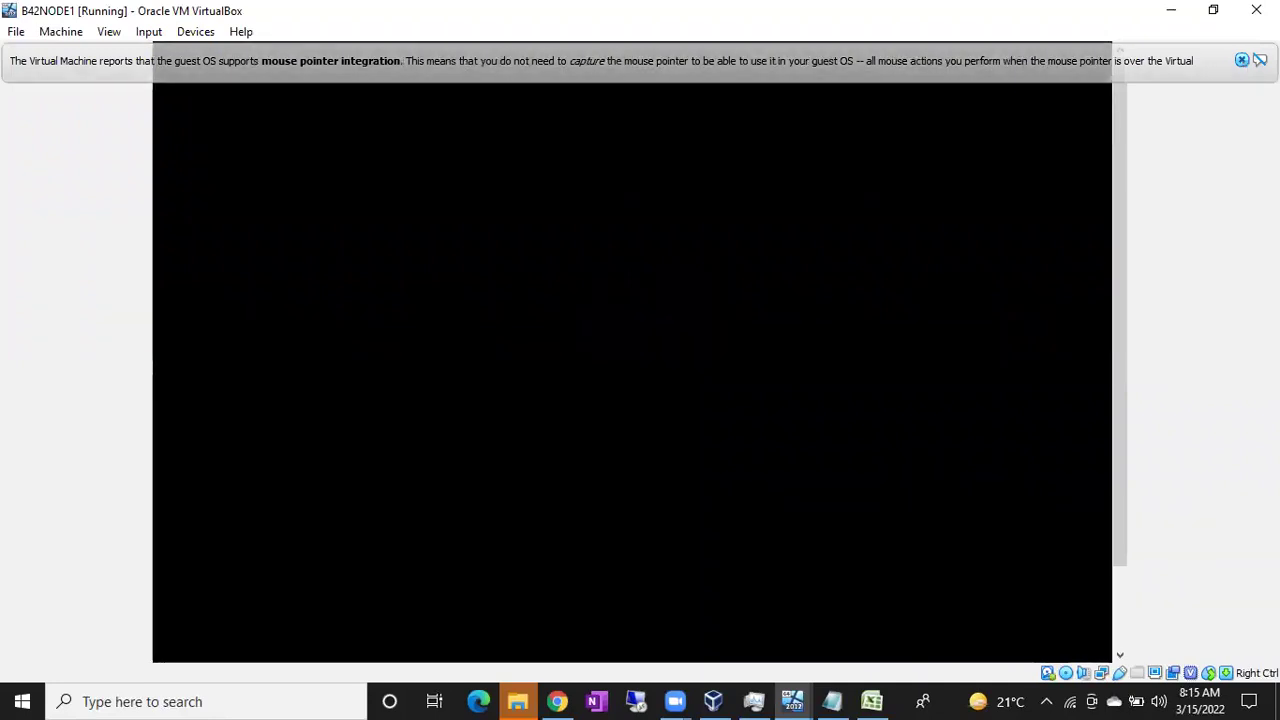
{"action": "left_click", "coordinate": [1241, 61]}
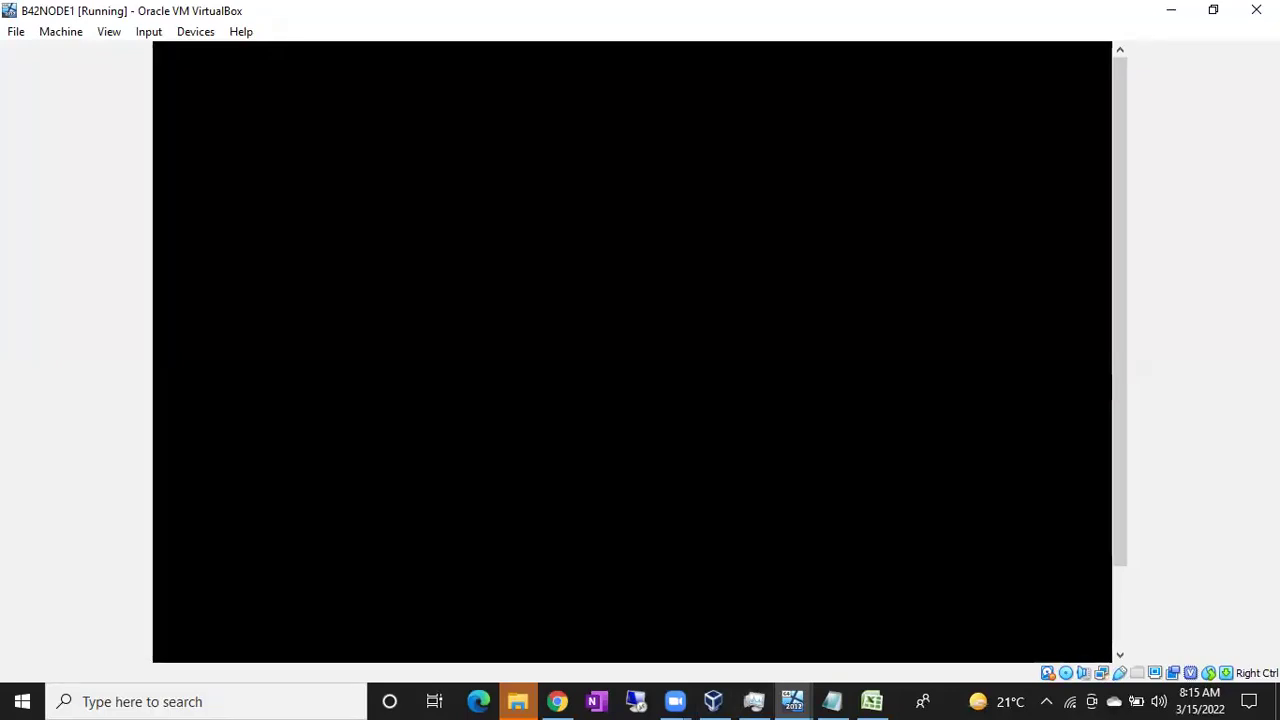
- Check B42NODE1's sign-in screen, return to VirtualBox Manager and start the B42NODE2 virtual machine
{"action": "left_click", "coordinate": [797, 690]}
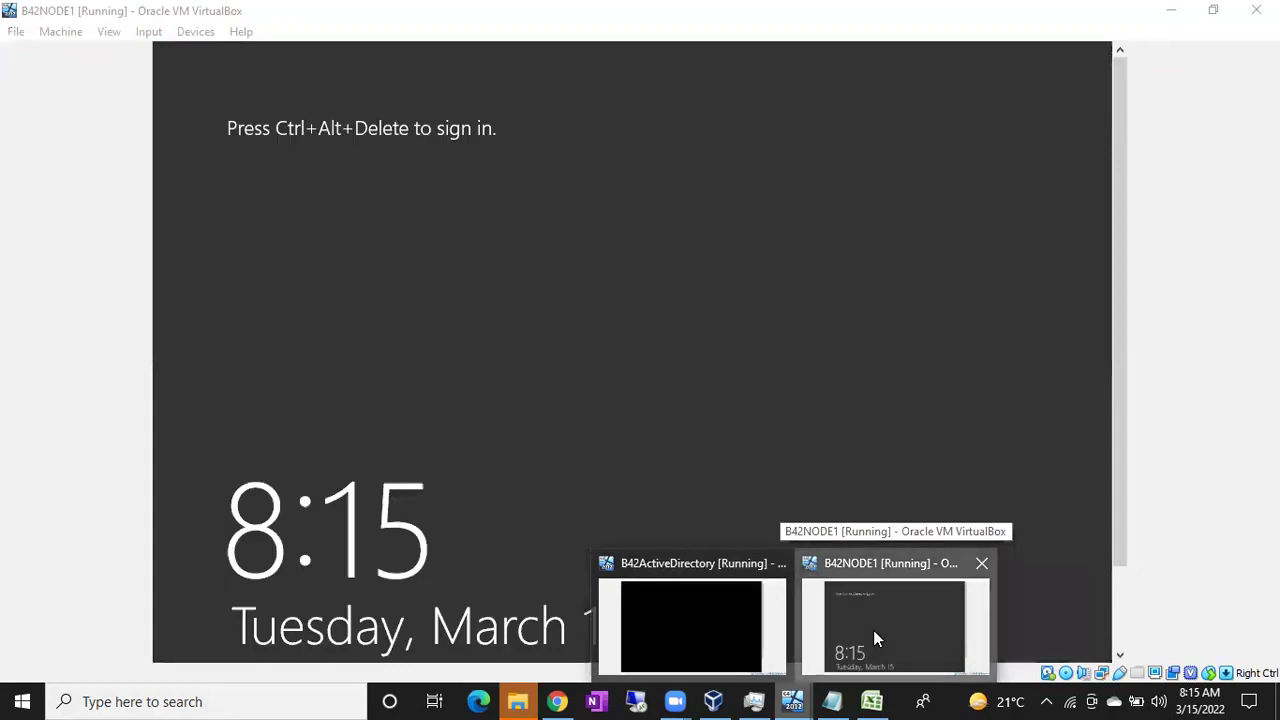
{"action": "left_click", "coordinate": [874, 633]}
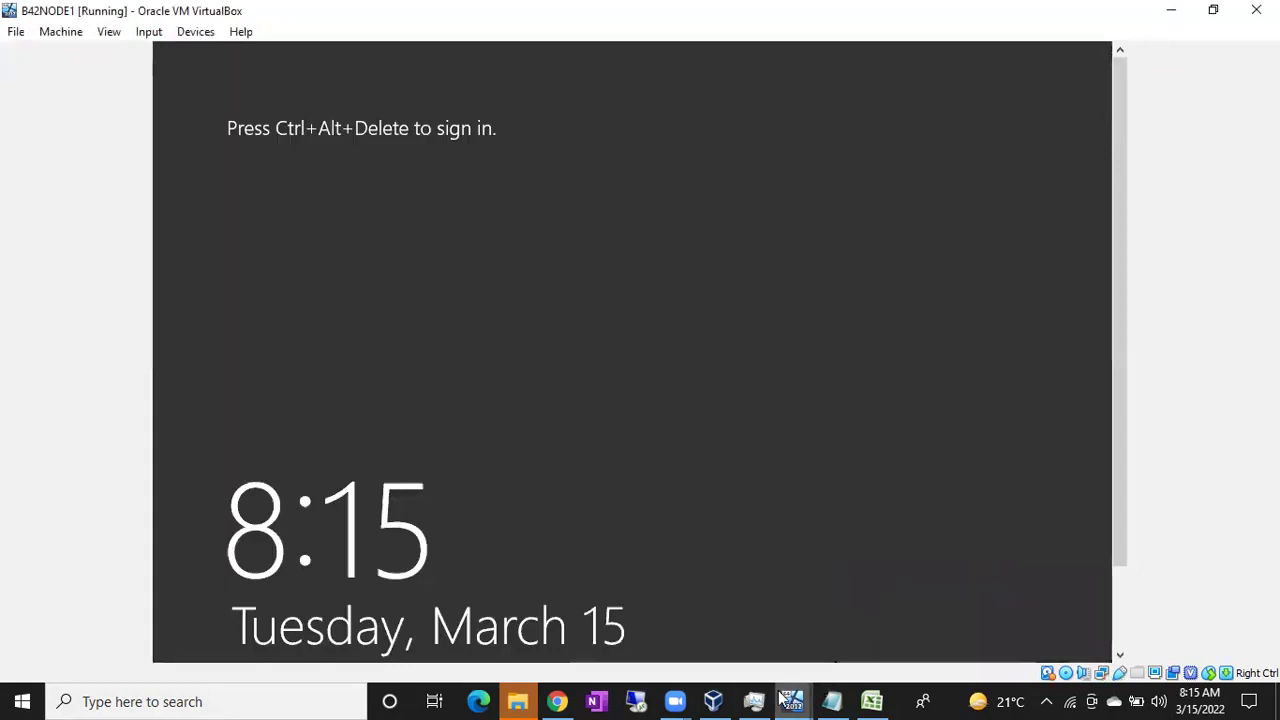
{"action": "left_click", "coordinate": [713, 701]}
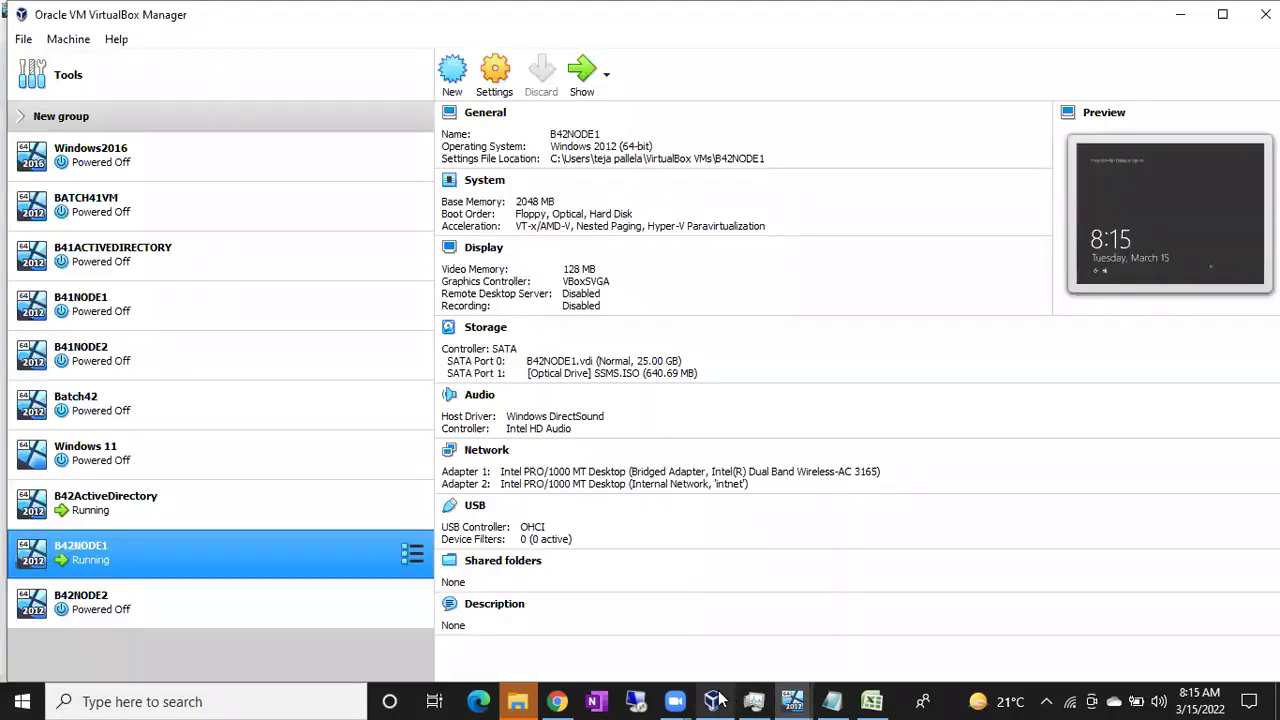
{"action": "left_click", "coordinate": [264, 594]}
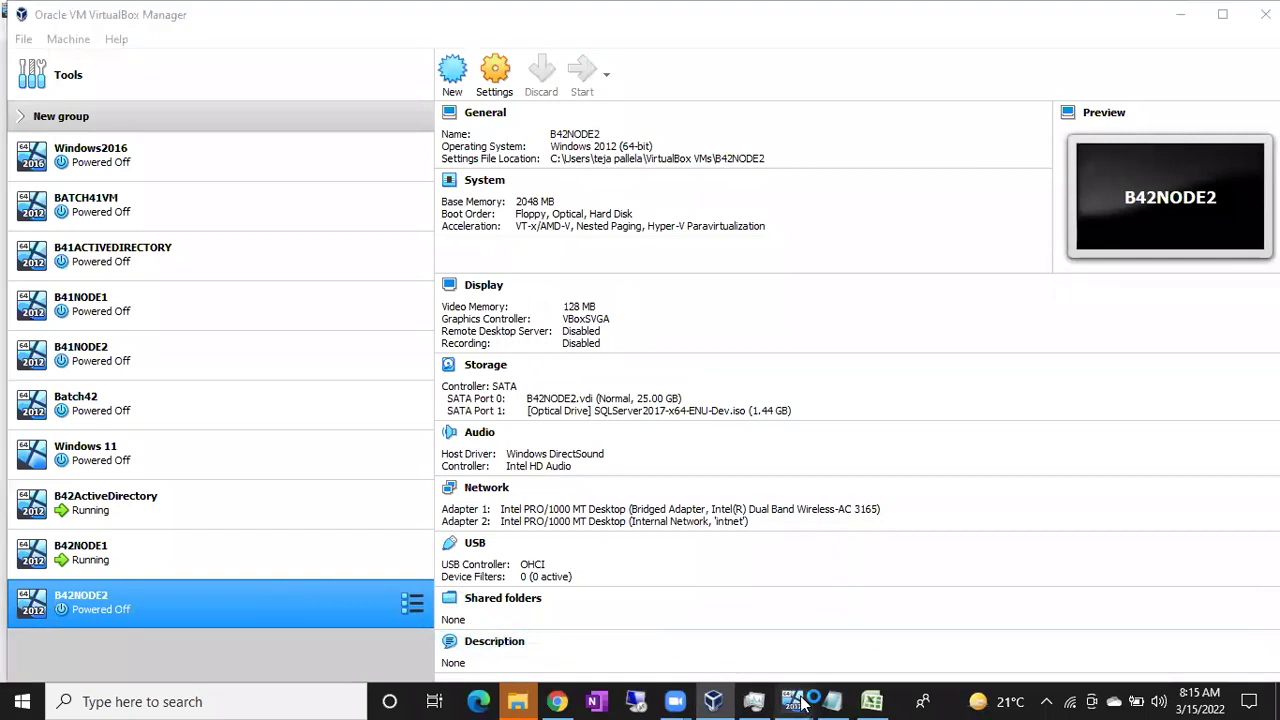
- Switch to the B42NODE1 virtual machine and sign in to Windows with the account password
{"action": "mouse_move", "coordinate": [793, 701]}
{"action": "left_click", "coordinate": [883, 645]}
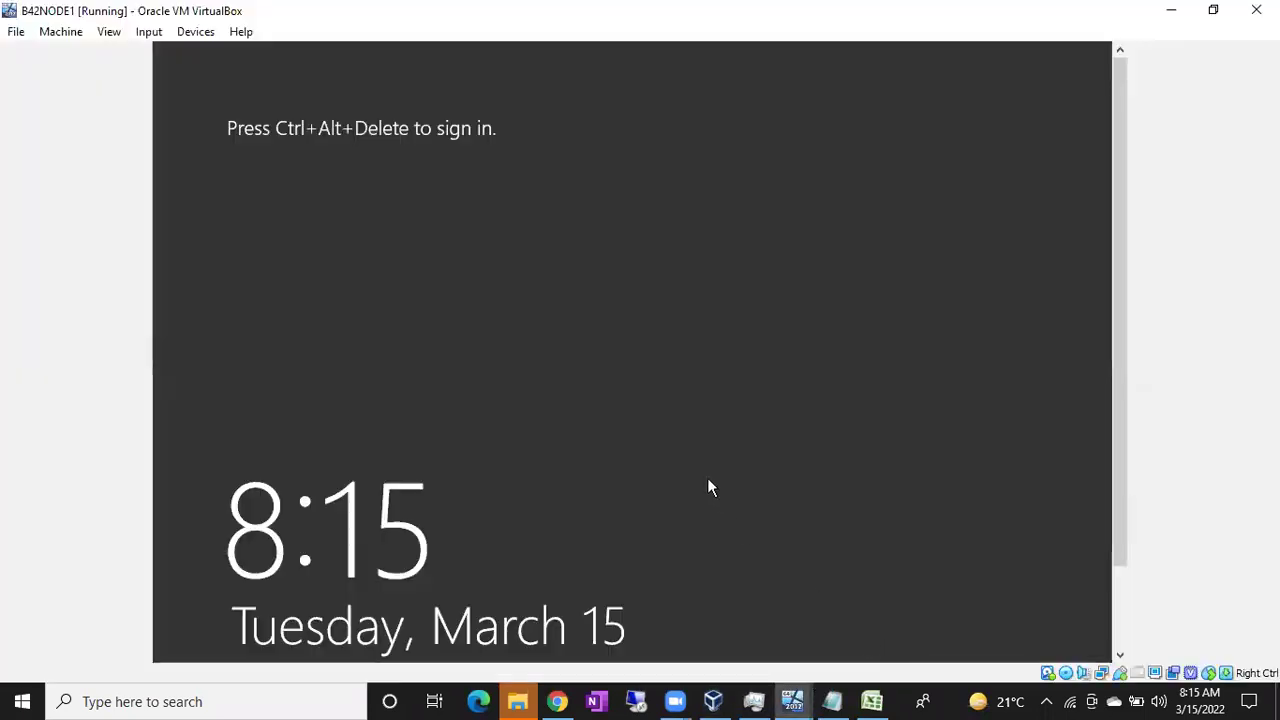
{"action": "key", "text": "ctrl+alt+Delete"}
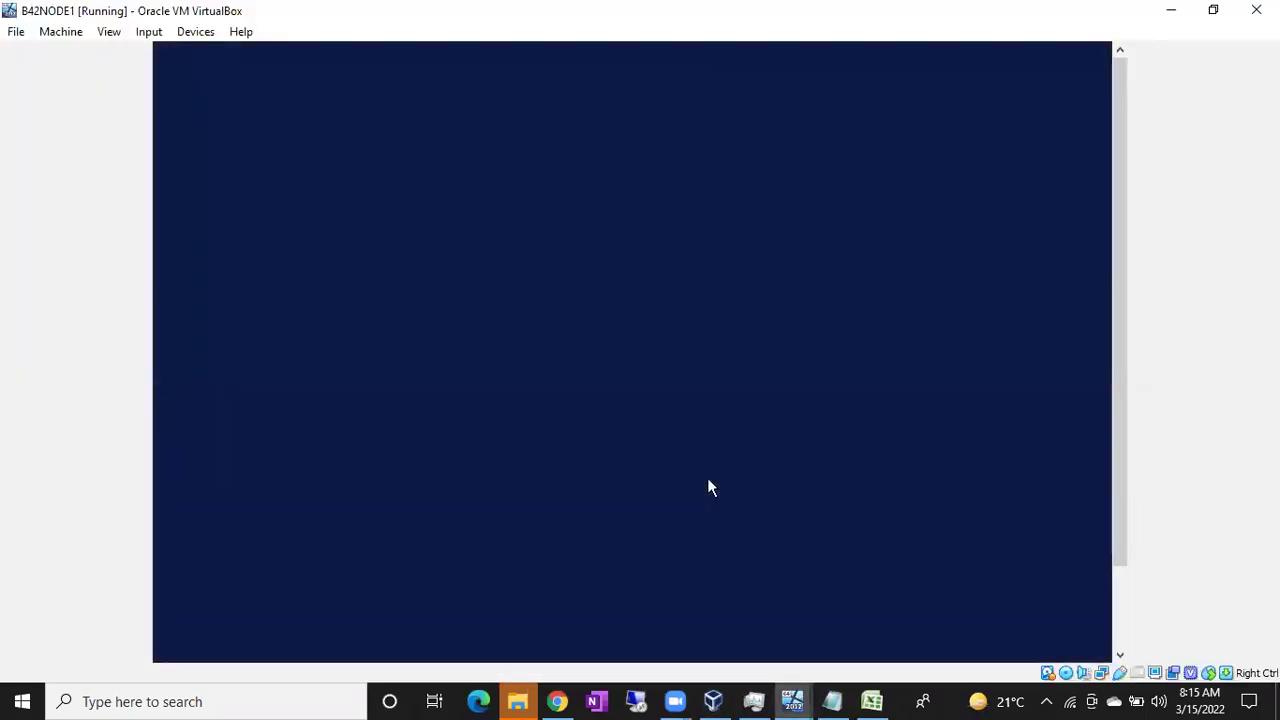
{"action": "type", "text": "••••••••••••"}
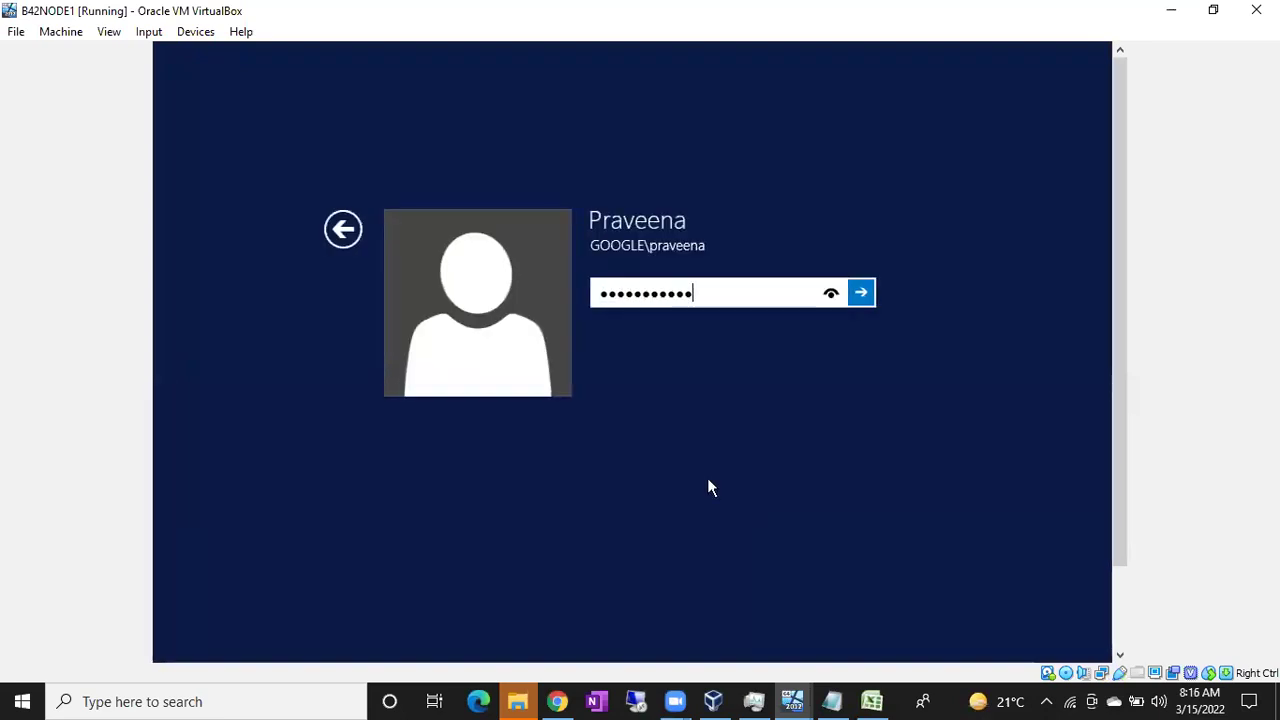
{"action": "key", "text": "Return"}
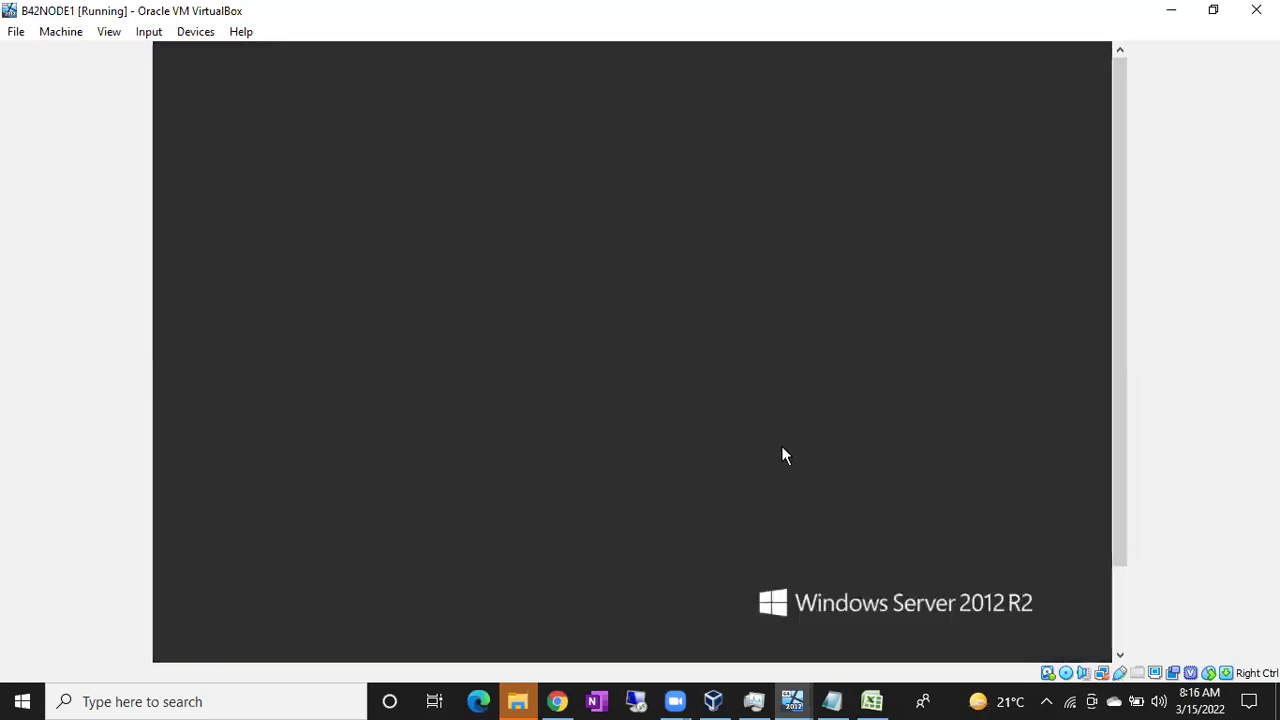
- Open the Network Connections window in B42NODE1 by running ncpa.cpl
{"action": "left_click_drag", "start_coordinate": [1119, 356], "coordinate": [1122, 436]}
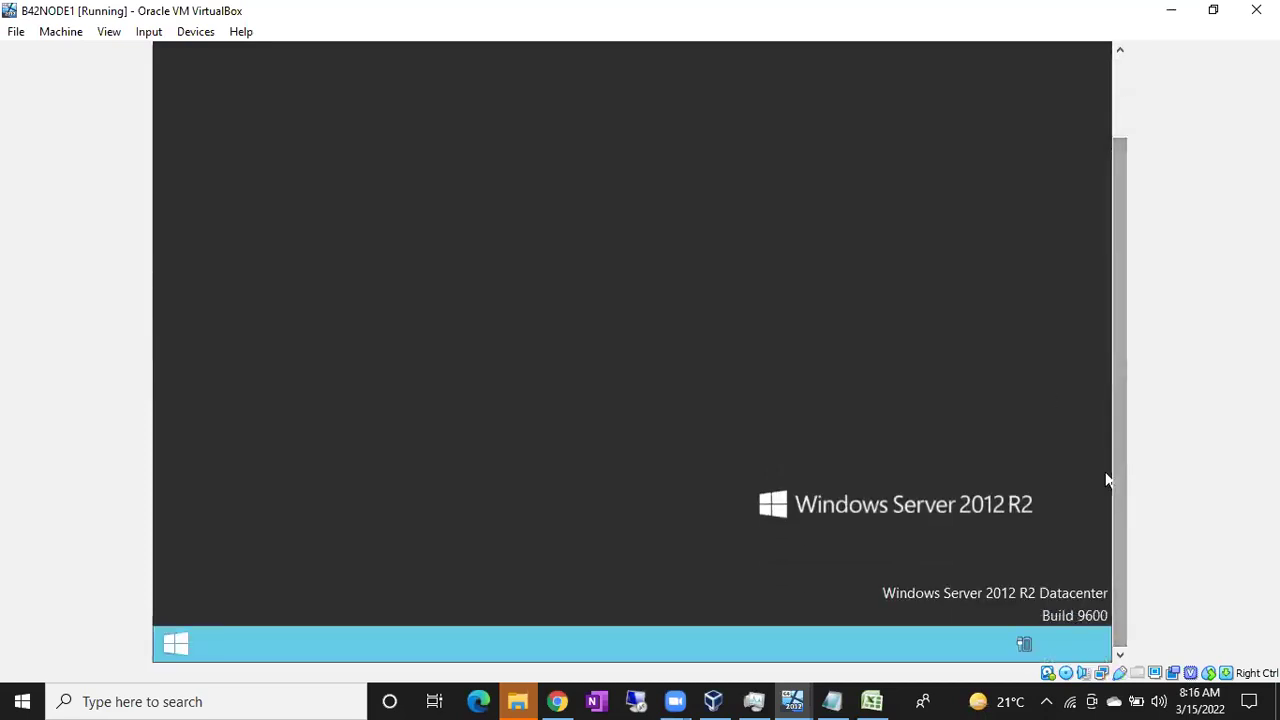
{"action": "mouse_move", "coordinate": [797, 697]}
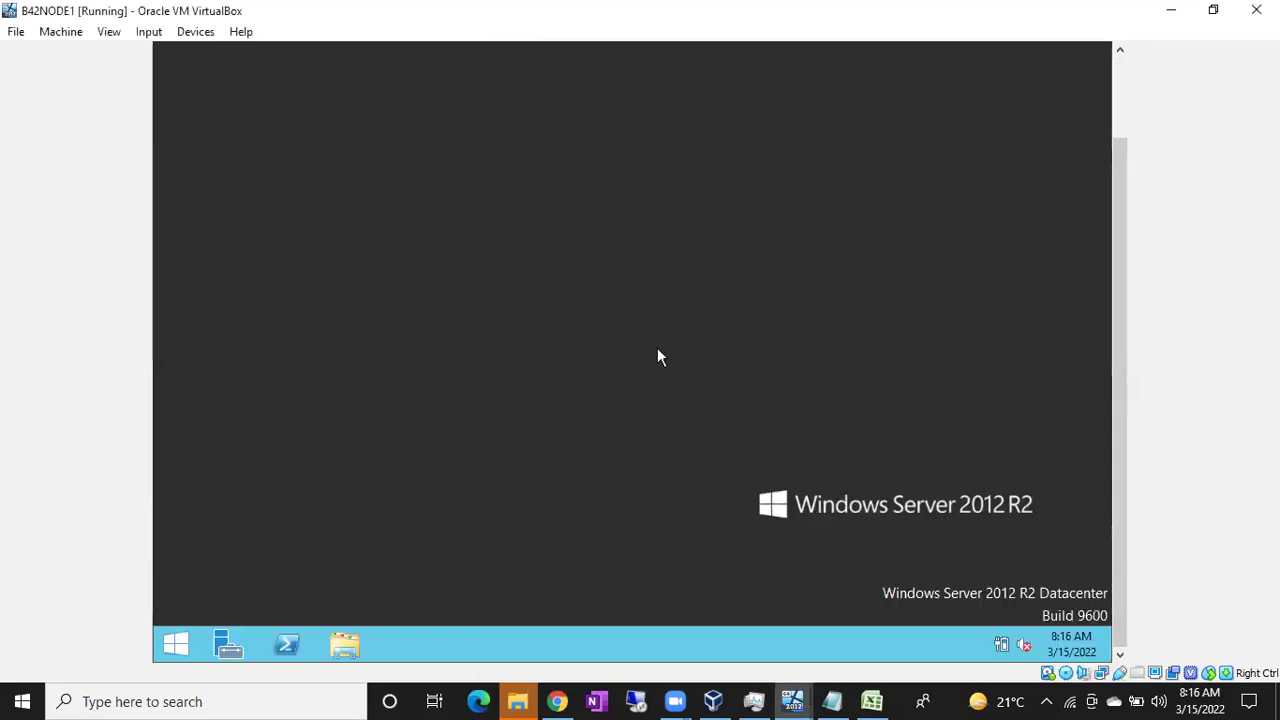
{"action": "key", "text": "super+r"}
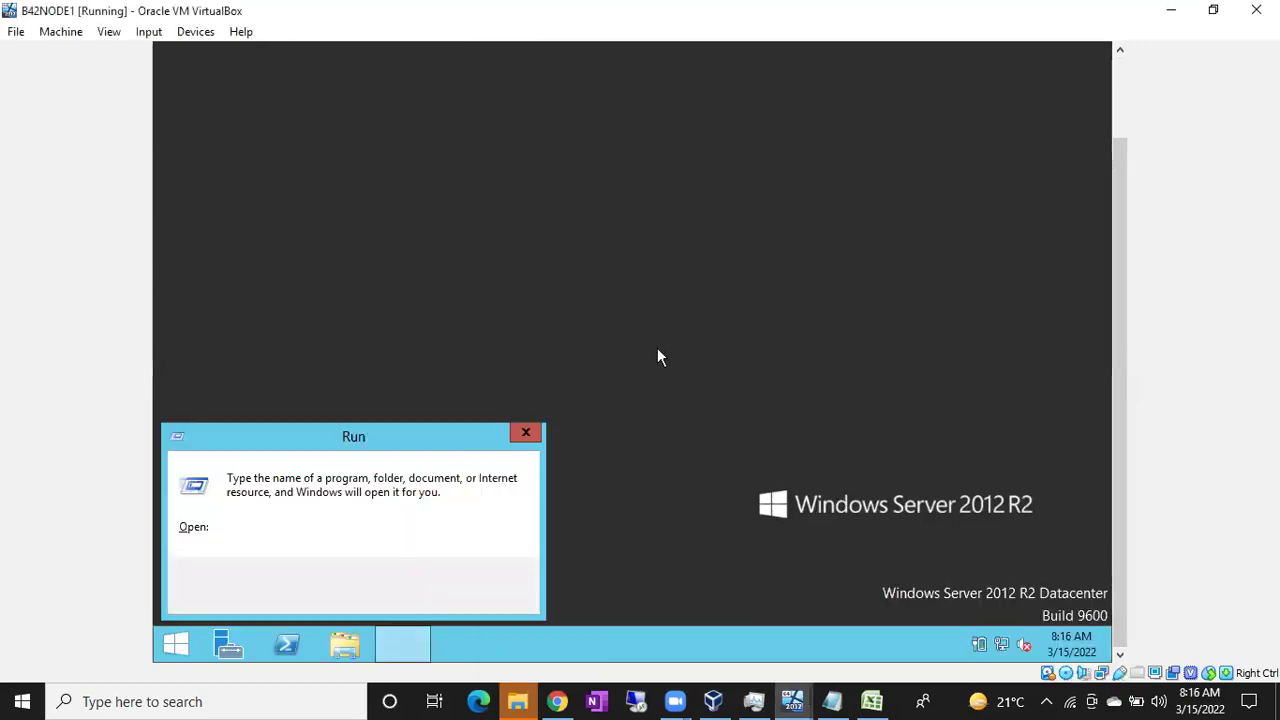
{"action": "type", "text": "ncpa.cpl"}
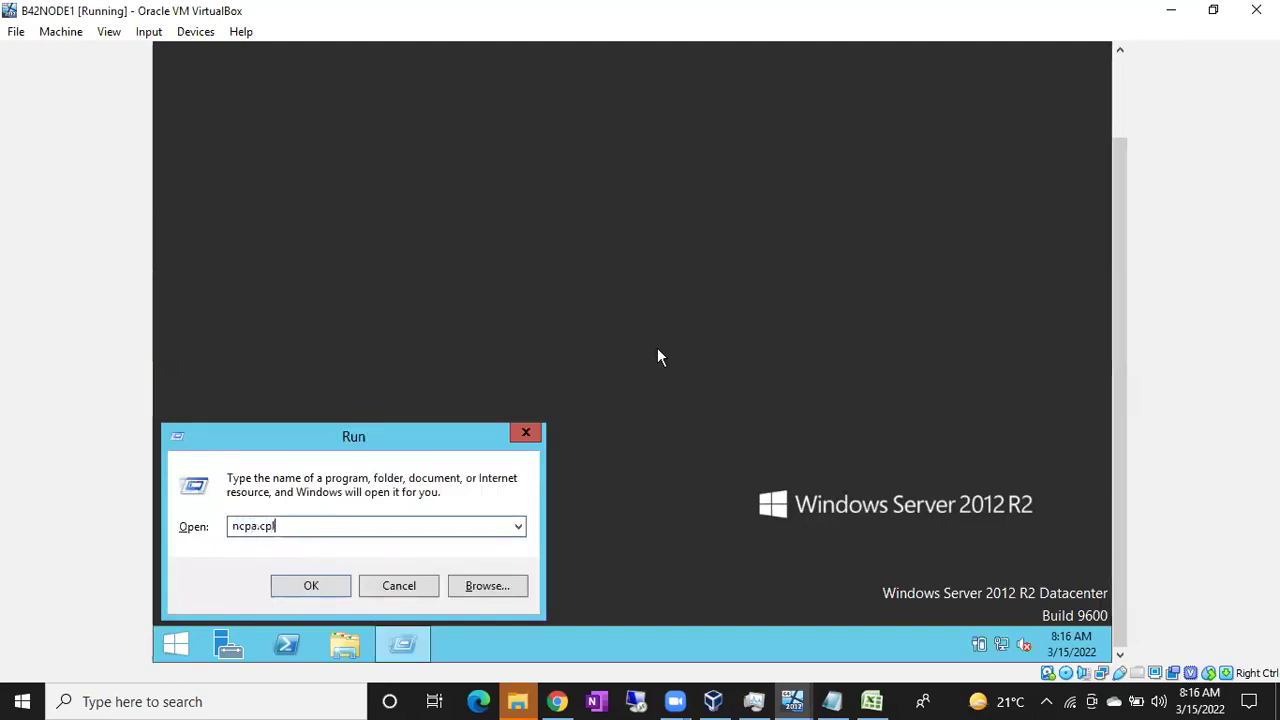
{"action": "key", "text": "Return"}
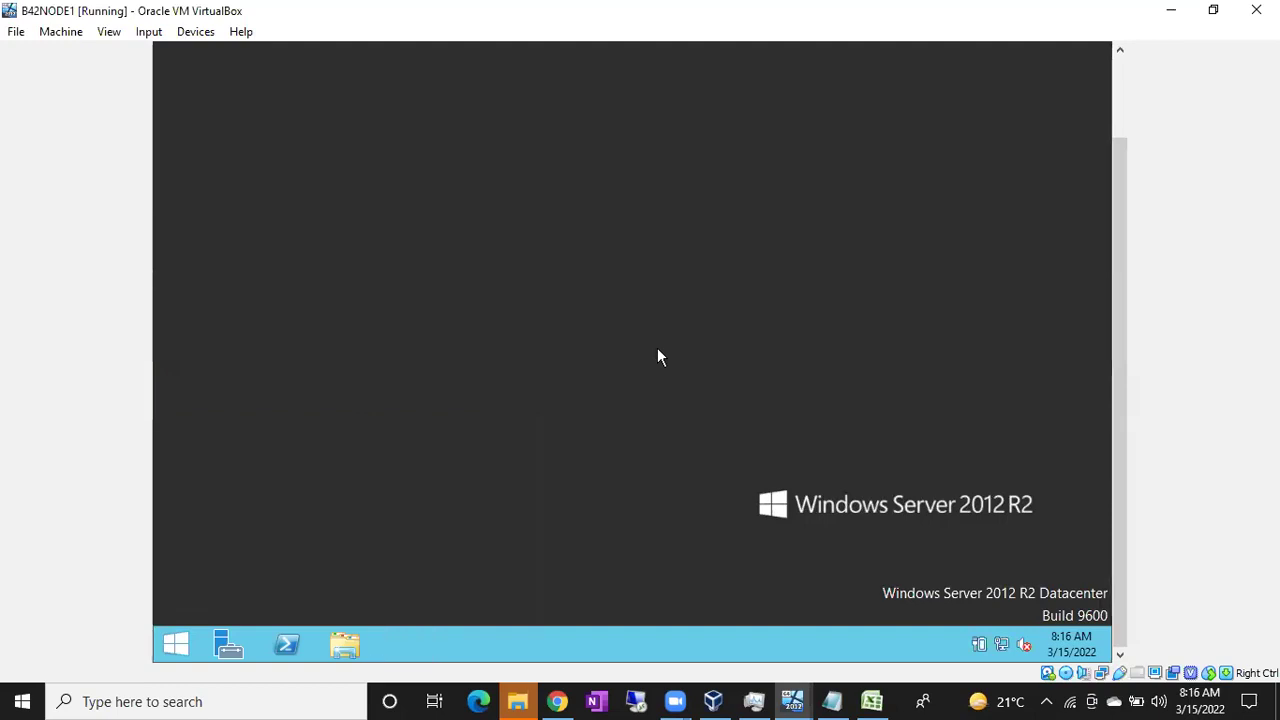